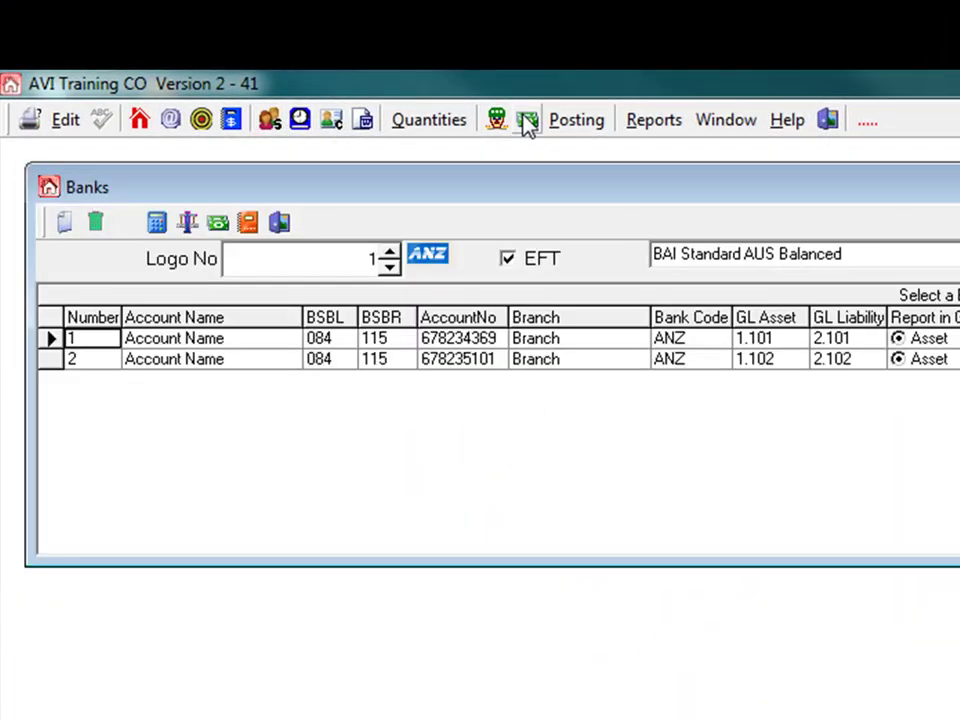
Open the bank statement reconciliation for bank 1 and add a blank statement line, widening the Date column.
left_click(187, 222)
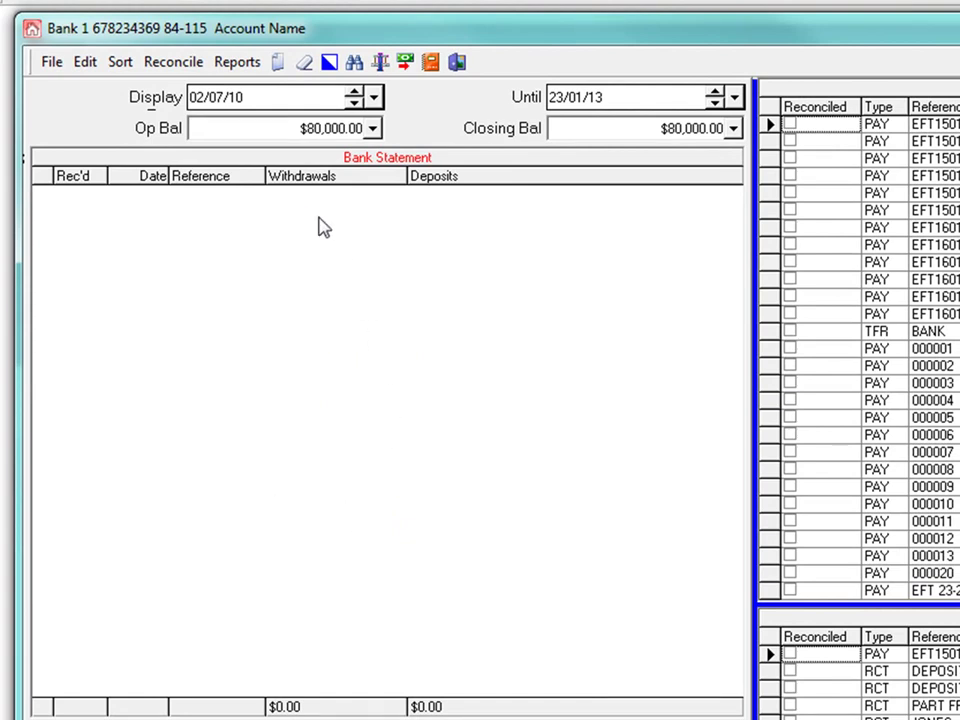
left_click(279, 63)
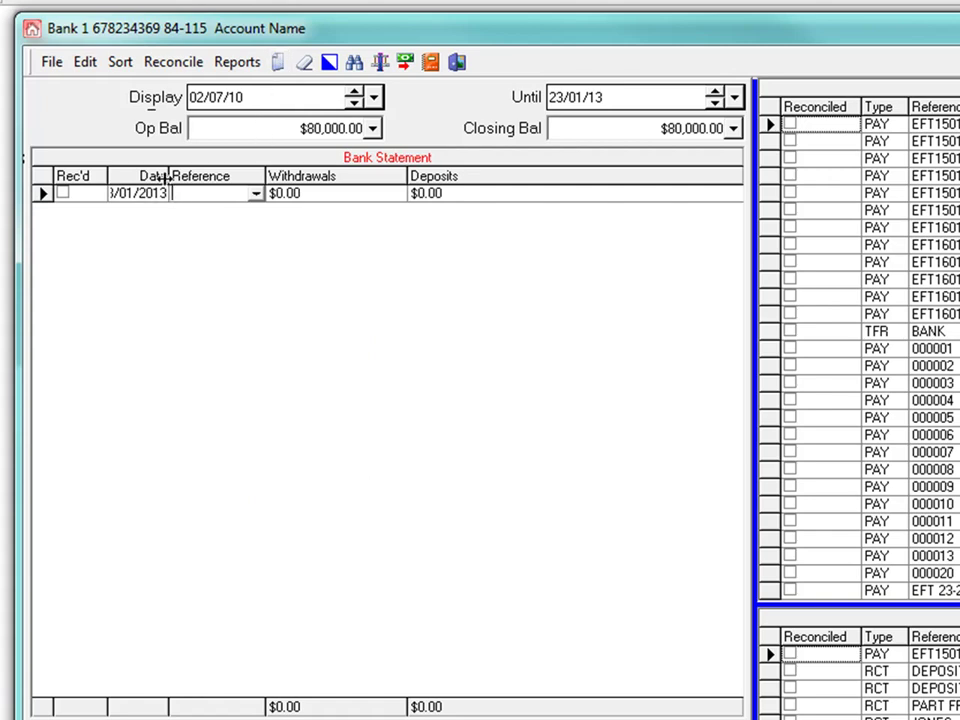
left_click_drag(168, 175, 199, 175)
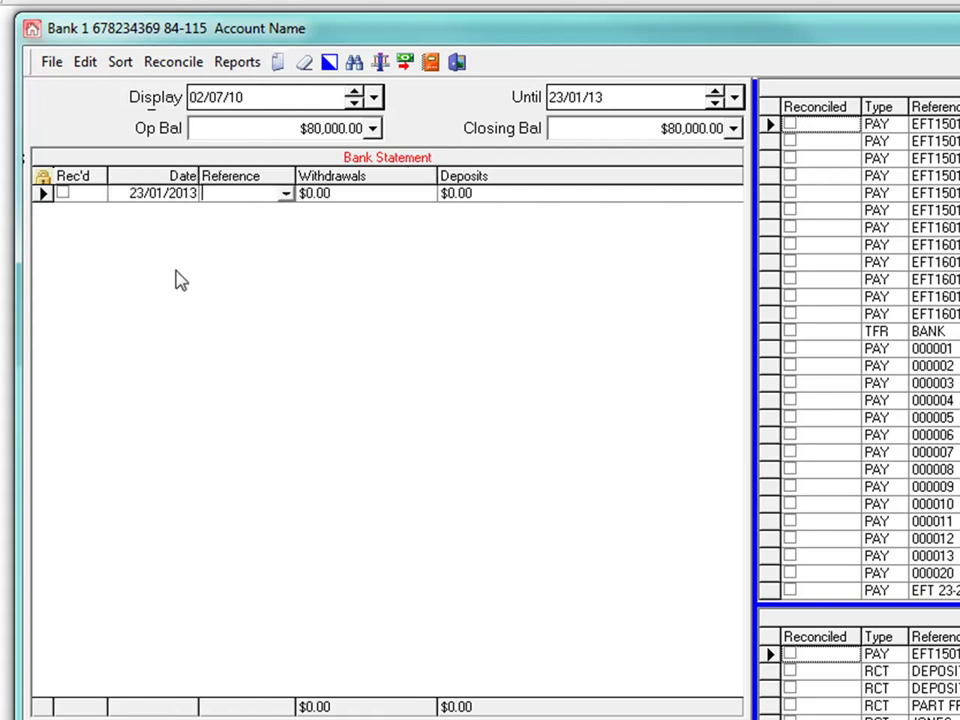
Set the new statement line's date to 02/08/2010 and its reference to 000001, accepting the prompted withdrawal amount.
left_click(150, 193)
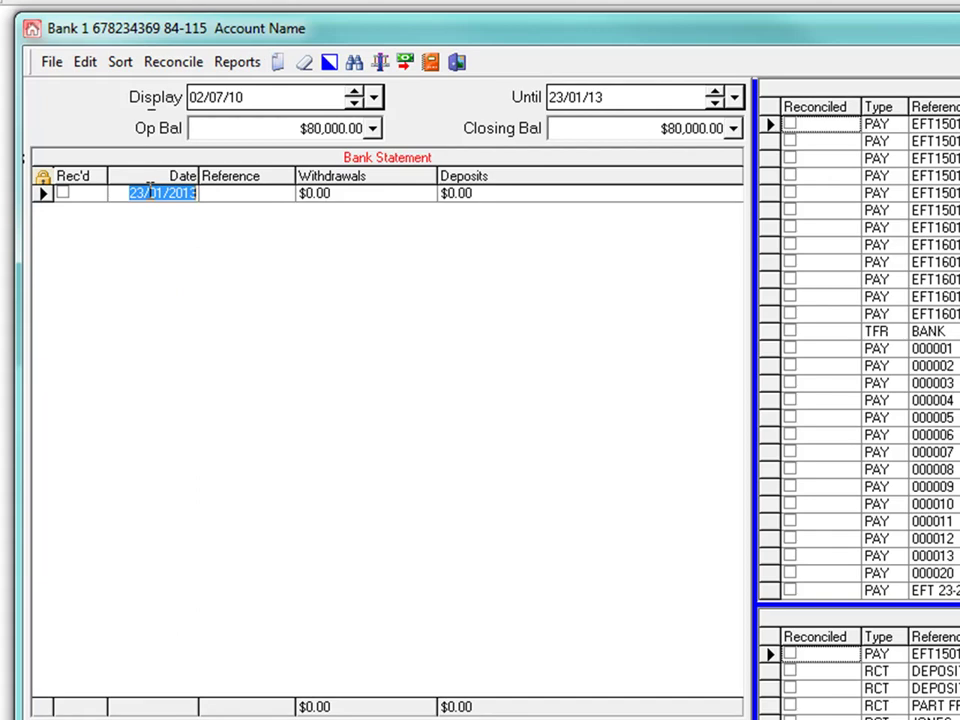
type("02/")
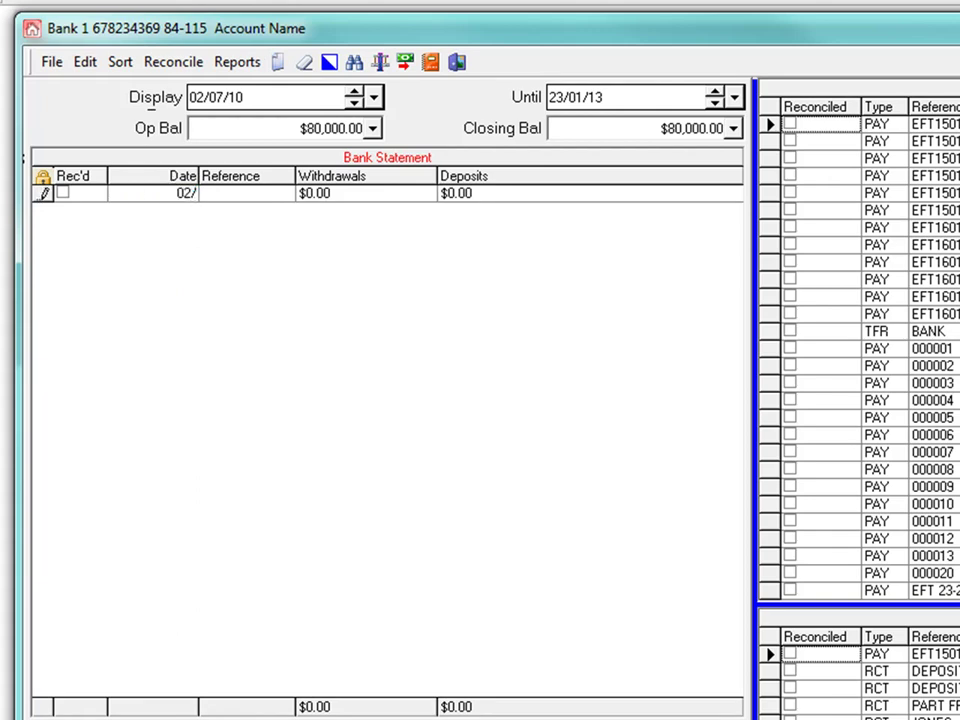
type("08/2010")
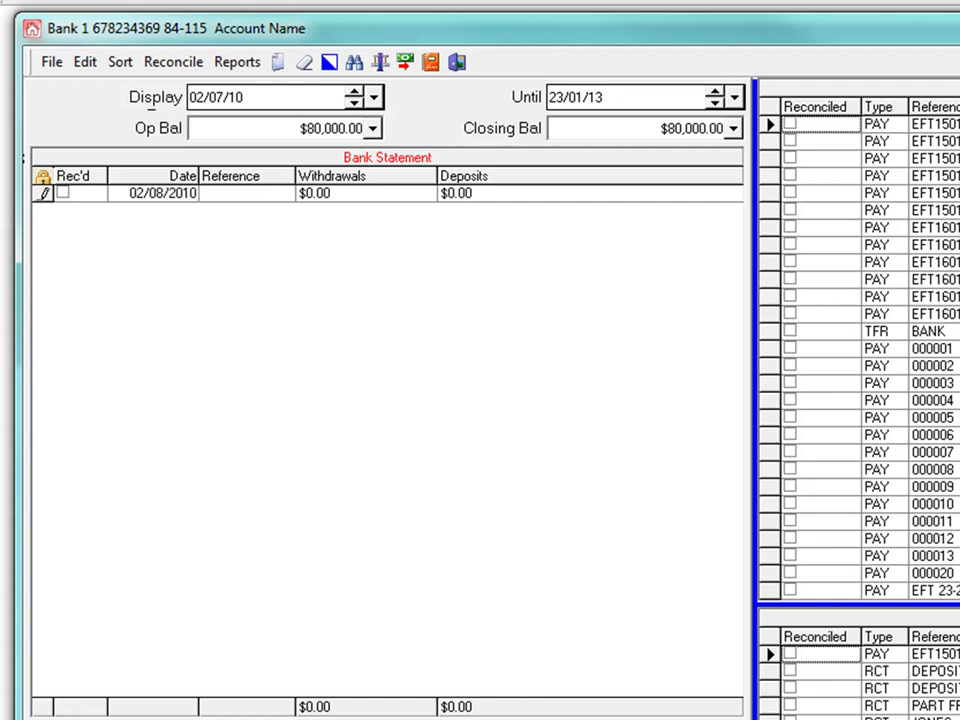
key("Tab")
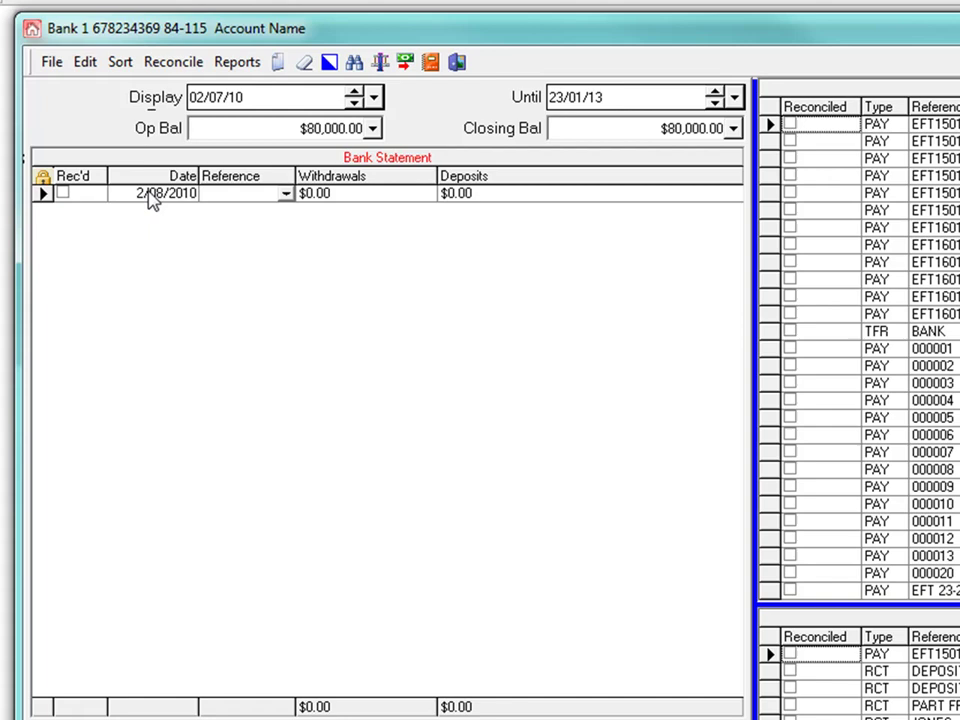
type("000001")
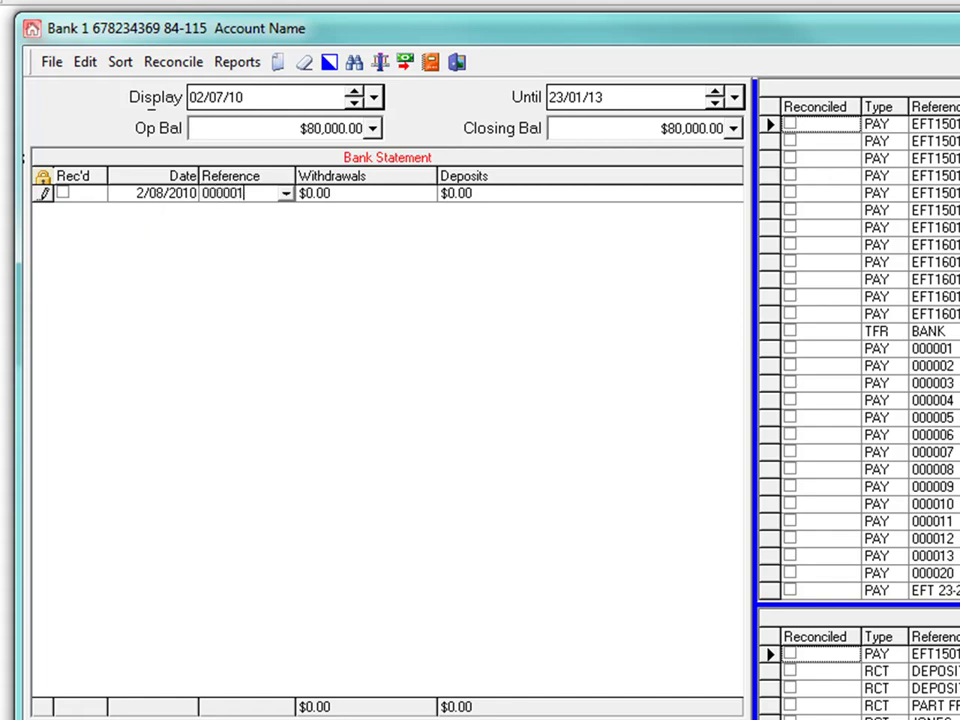
key("Tab")
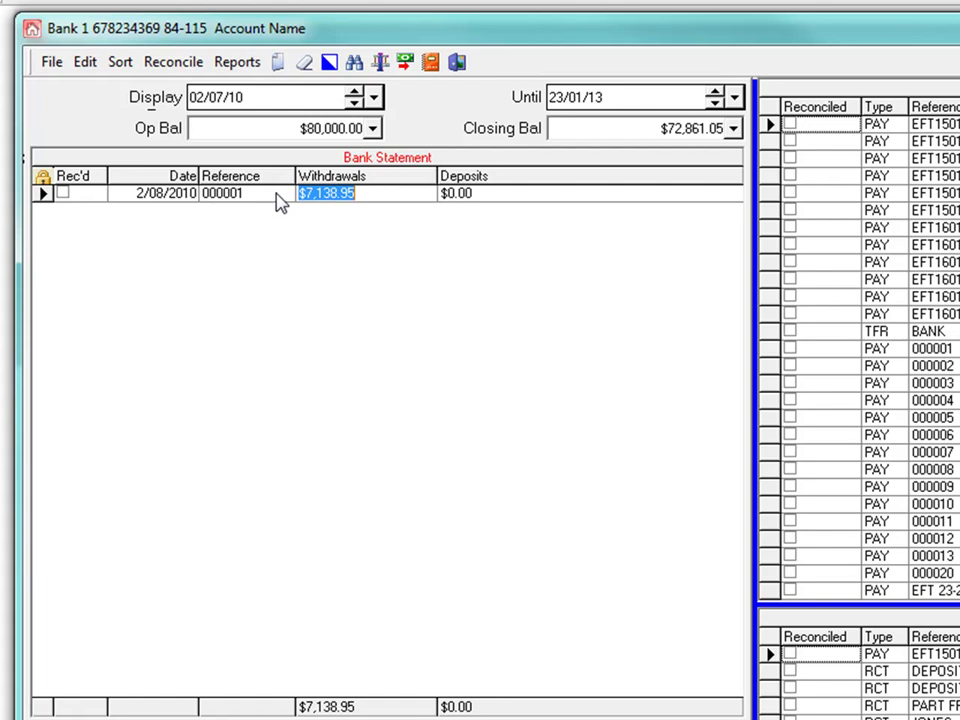
left_click(172, 66)
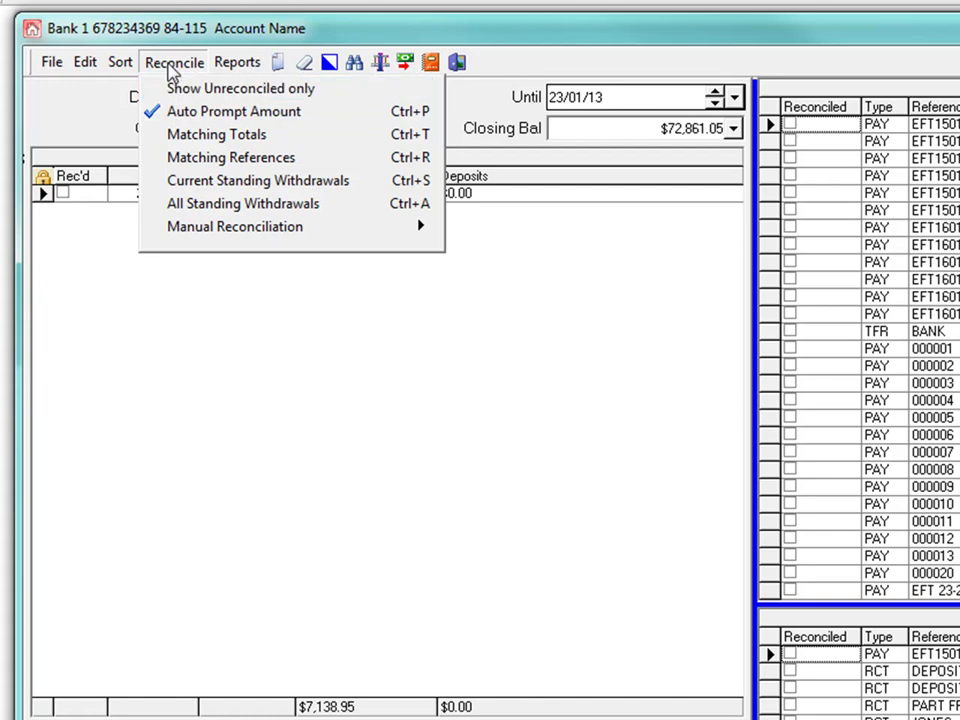
left_click(172, 66)
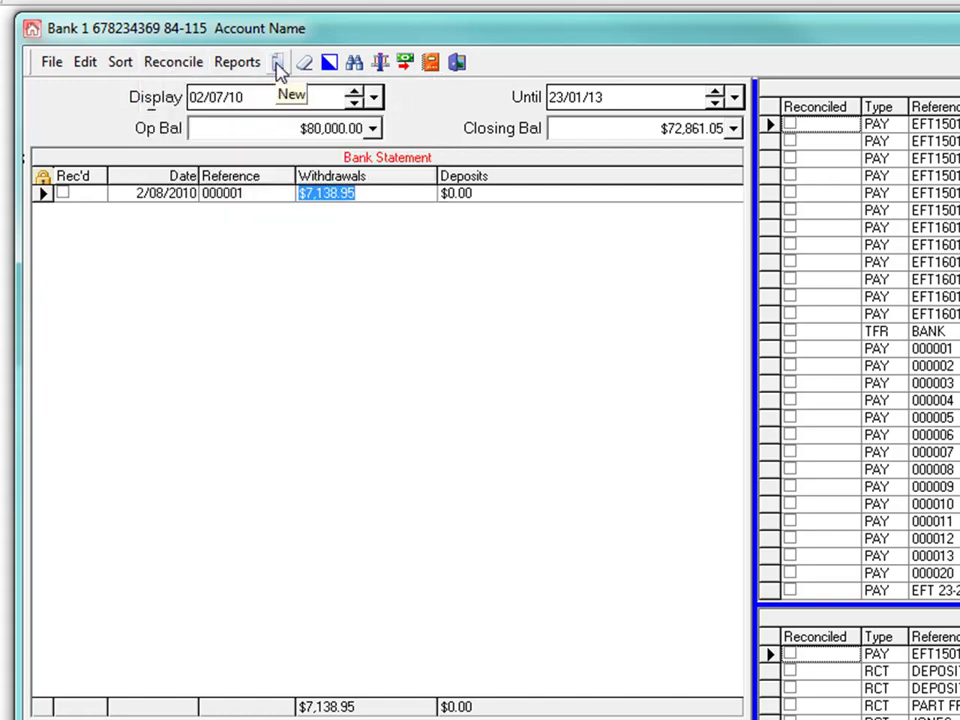
Add a statement line dated 26/07/2010 with the customer's surname as its reference, accepting the prompted deposit amount.
left_click(279, 64)
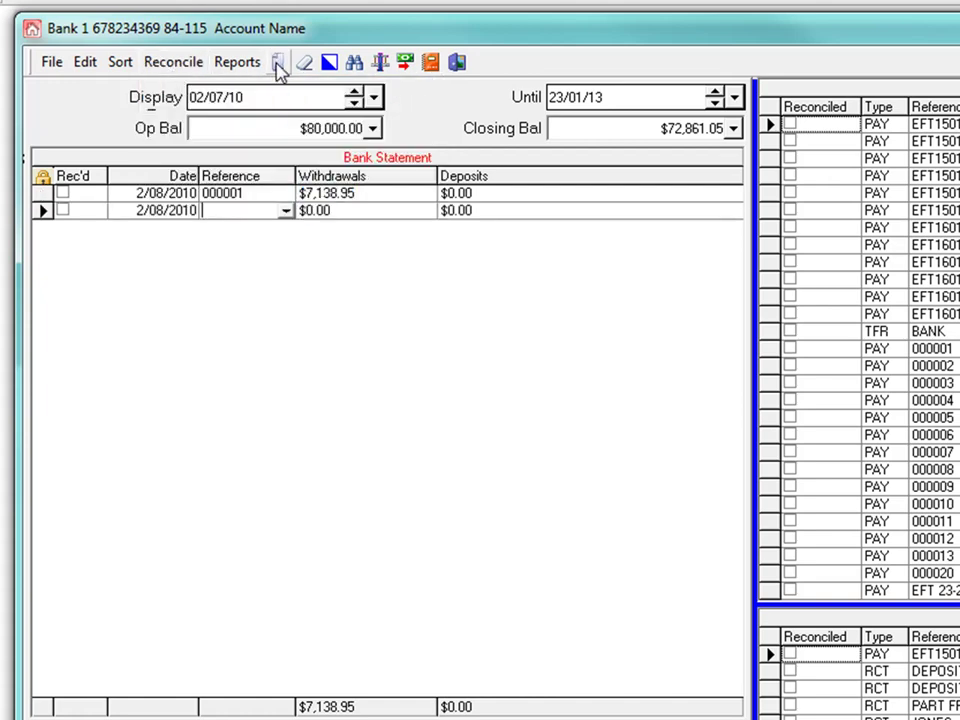
left_click(141, 212)
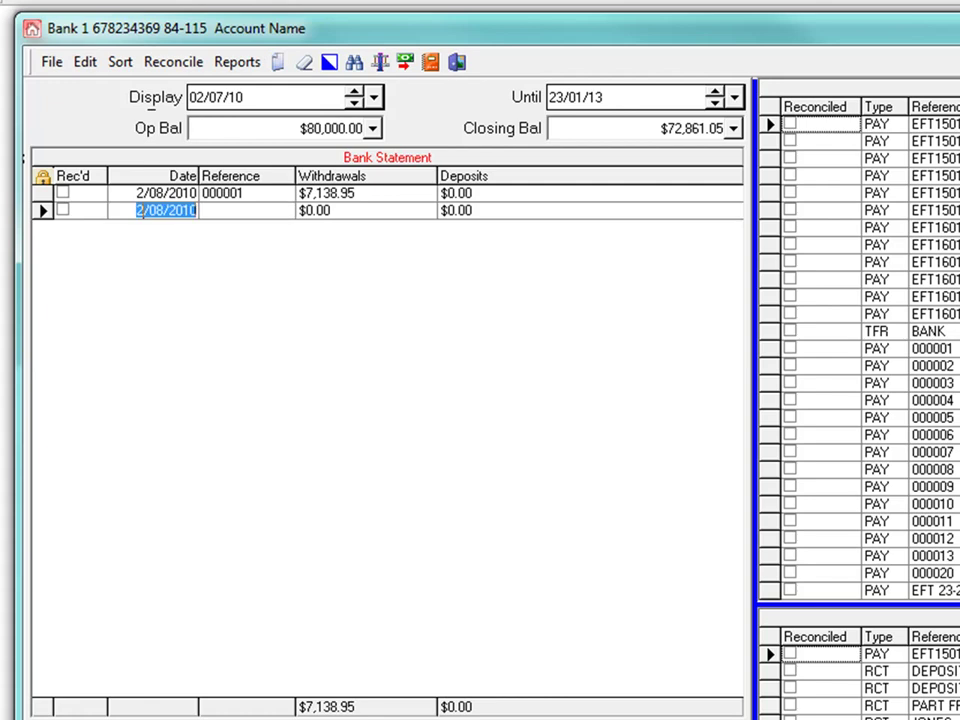
type("26")
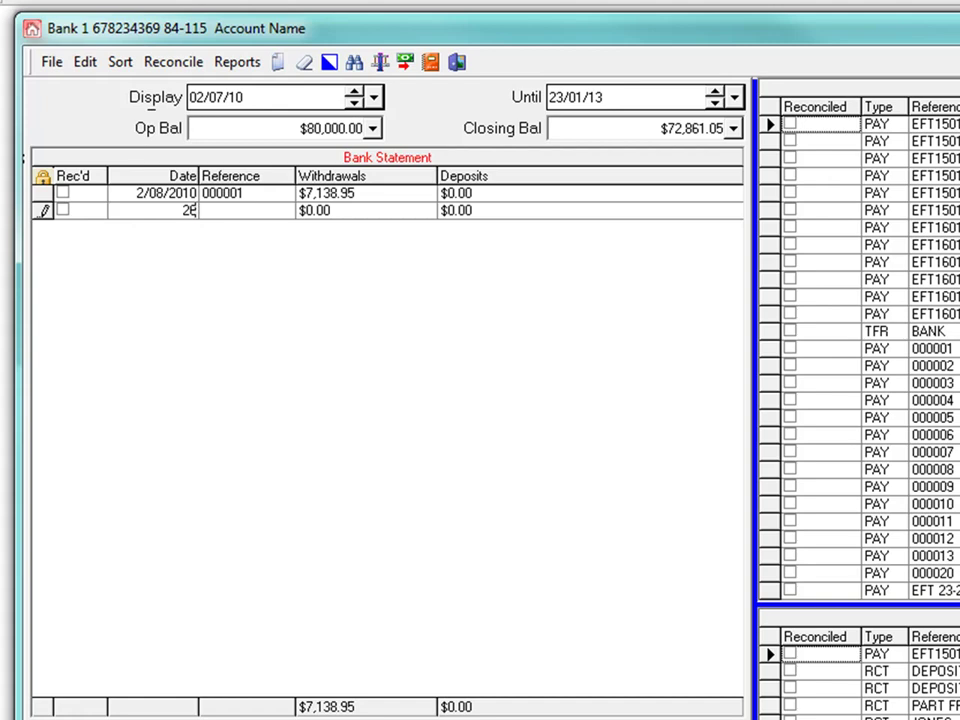
type("/07/2010")
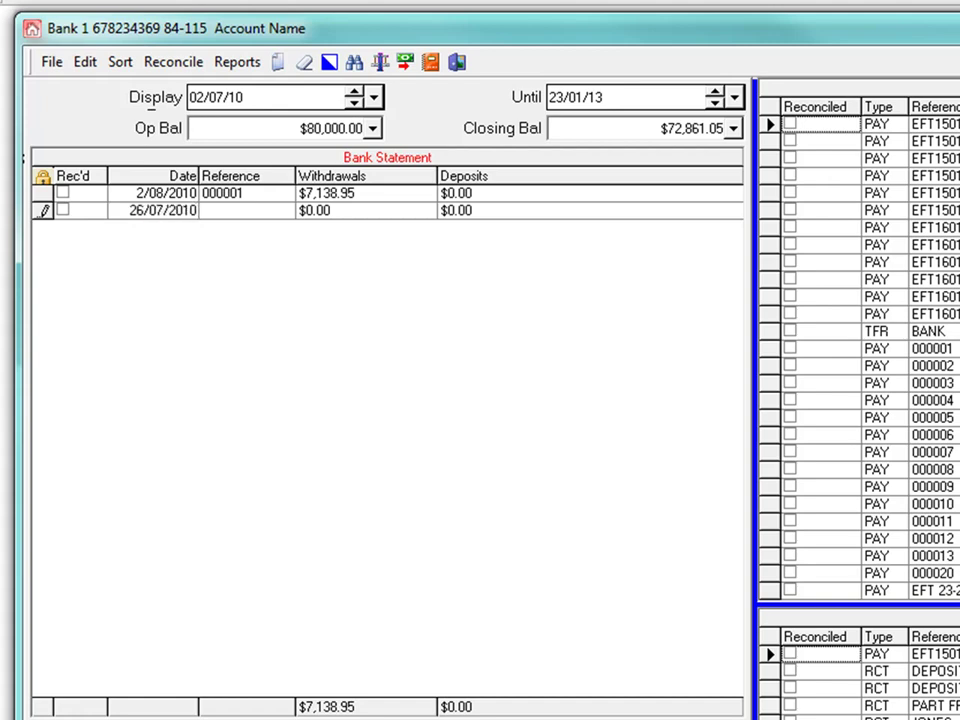
left_click(217, 211)
type("JONES")
key("Tab")
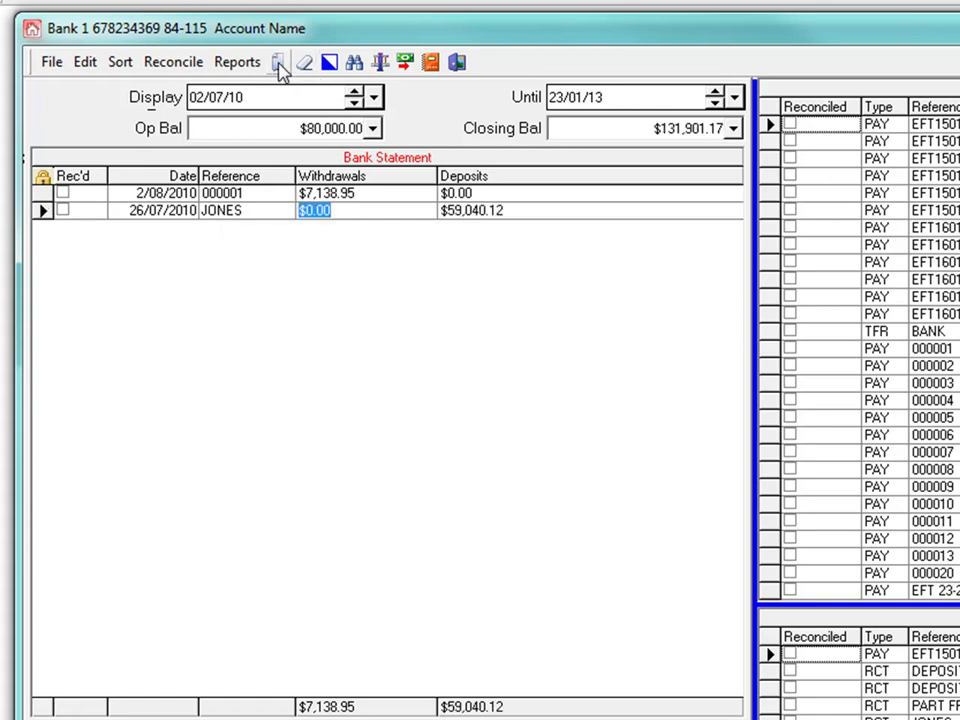
Add another statement line dated 26/07/2010 with reference 000004 and accept the prompted withdrawal amount.
left_click(279, 64)
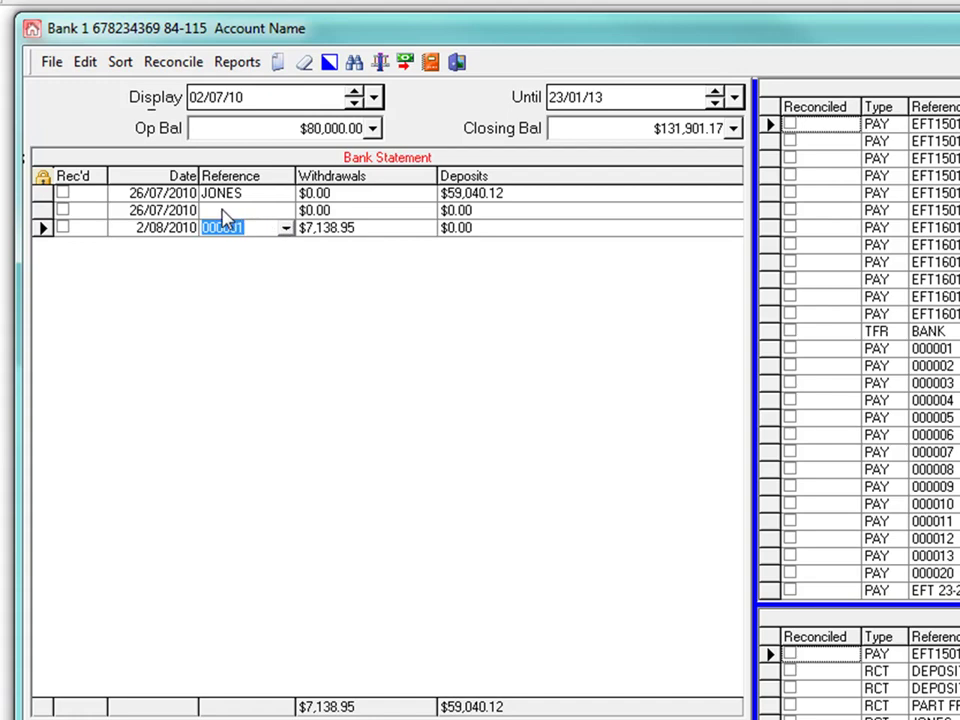
left_click(224, 210)
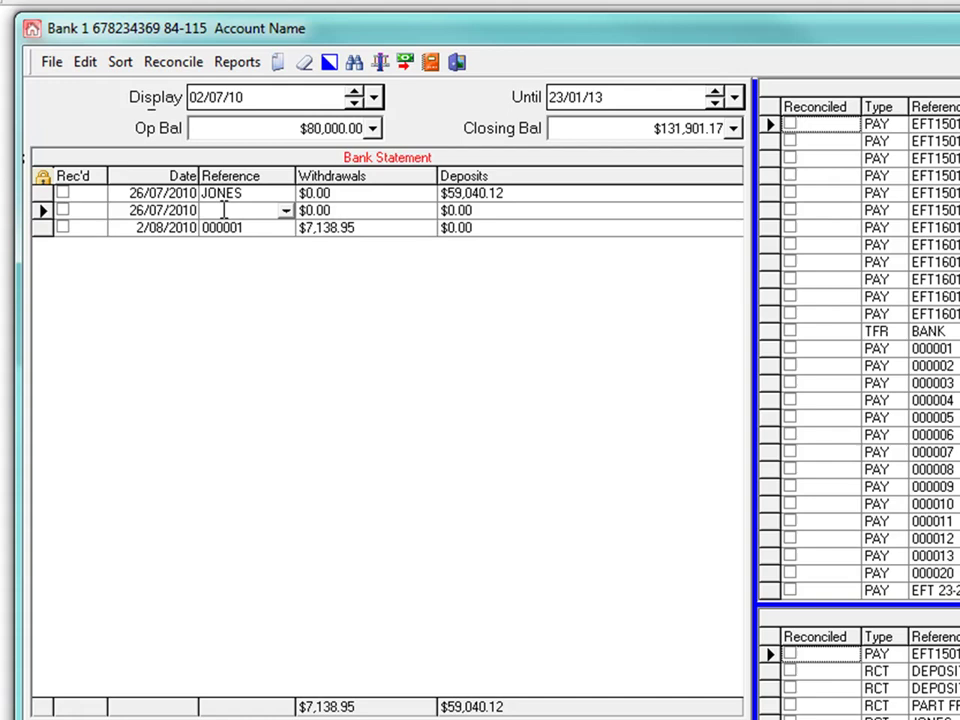
type("000004")
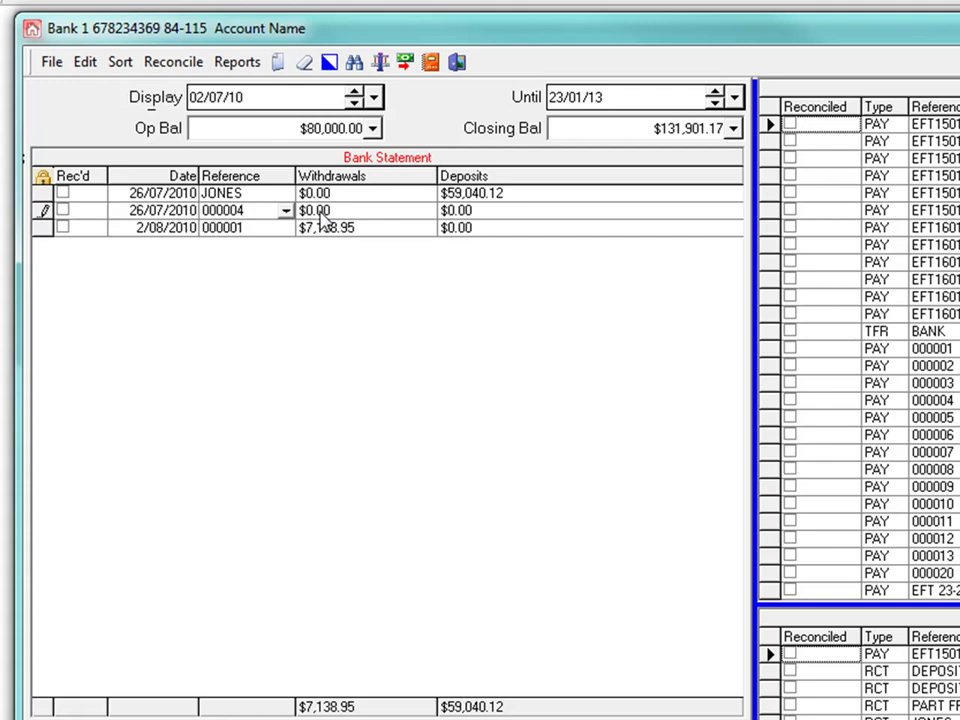
key("Tab")
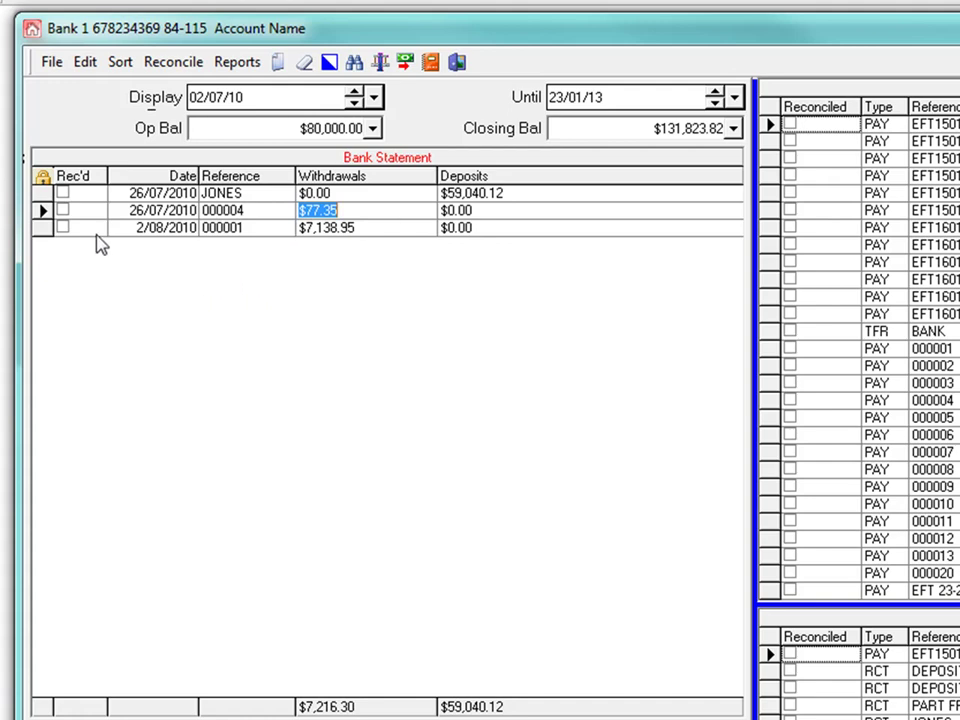
Add a statement line dated 2/08/2010 with reference BANK and accept the prompted withdrawal amount.
left_click(145, 229)
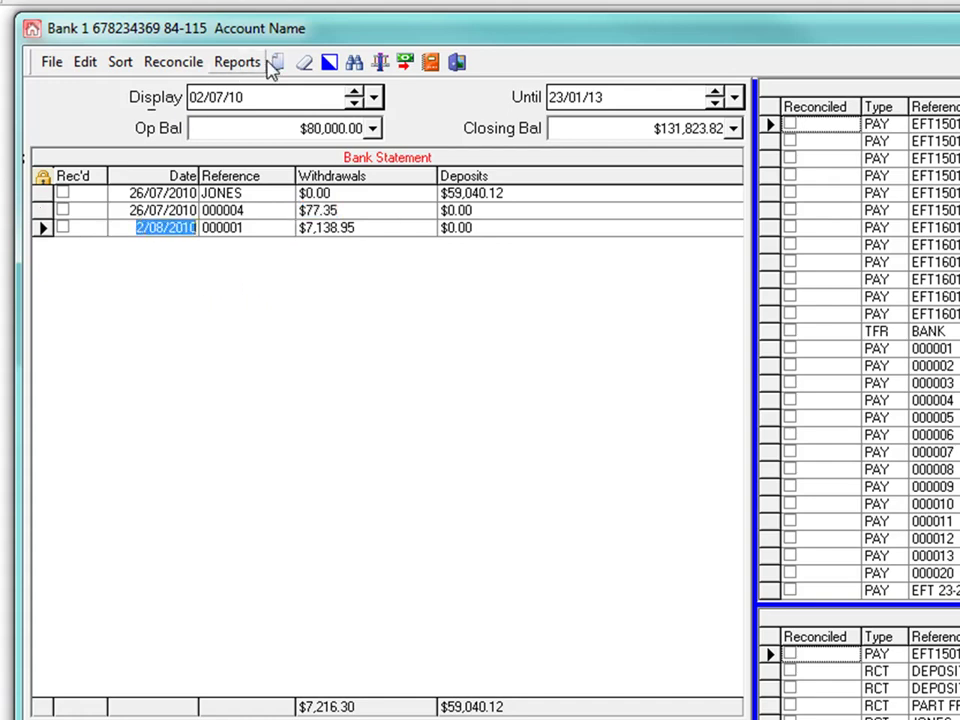
left_click(279, 64)
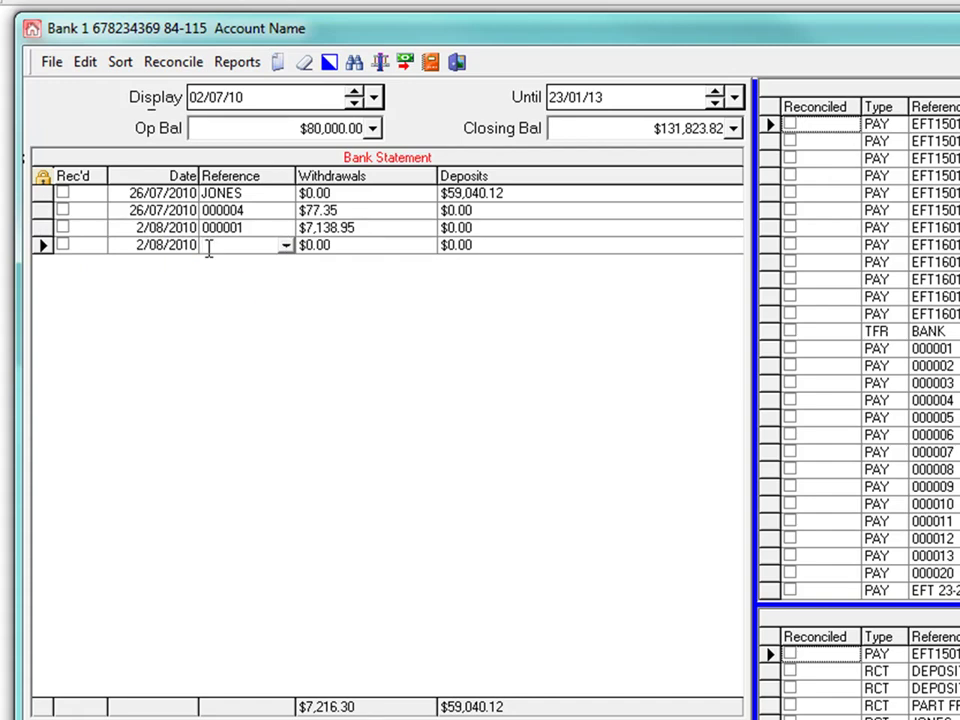
type("BANK")
key("Tab")
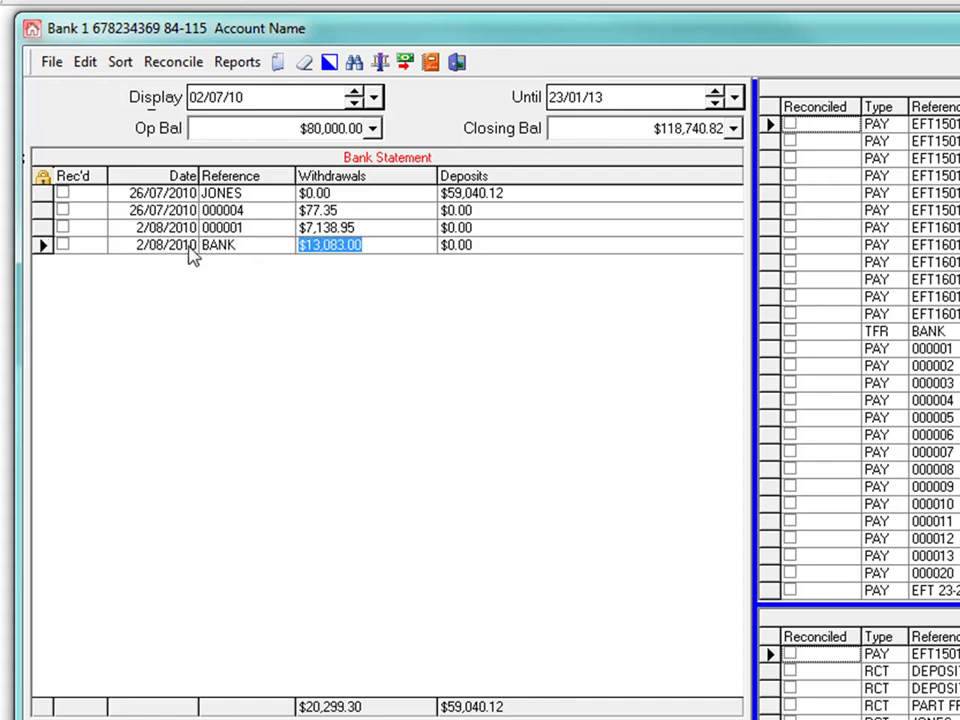
Add a statement line dated 02/07/2010 with reference EFT and a withdrawal of 7521.45.
left_click(280, 63)
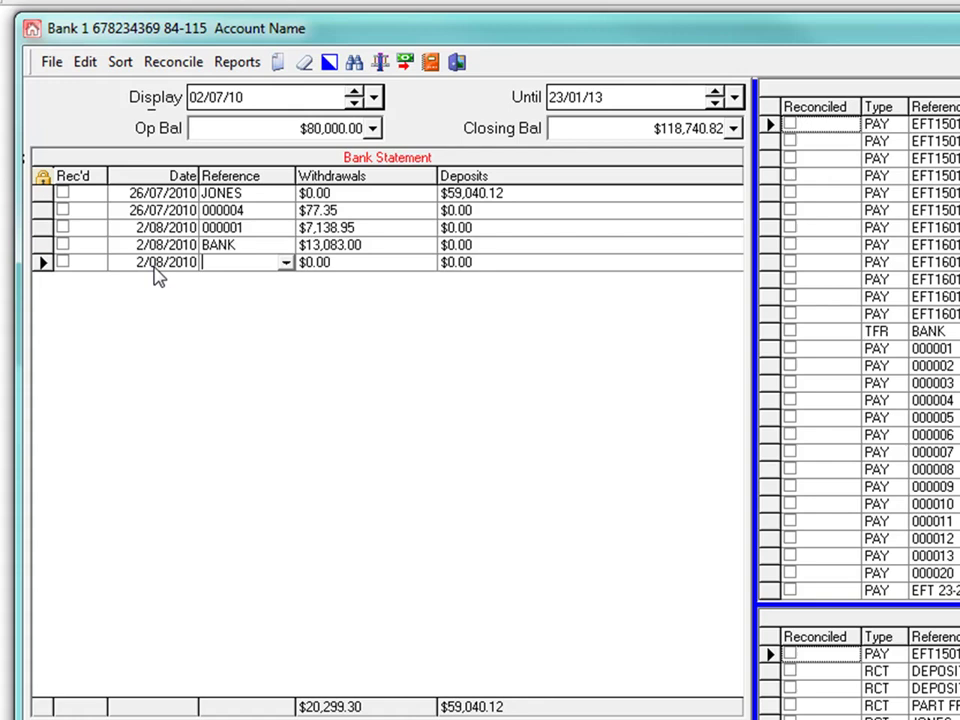
left_click(152, 262)
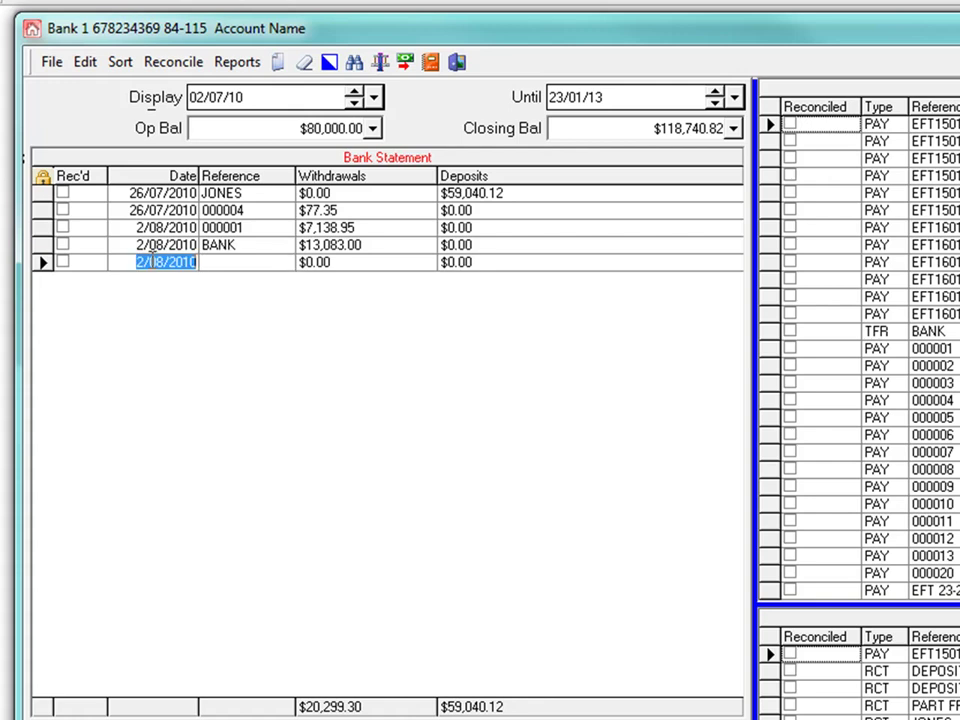
type("02/0")
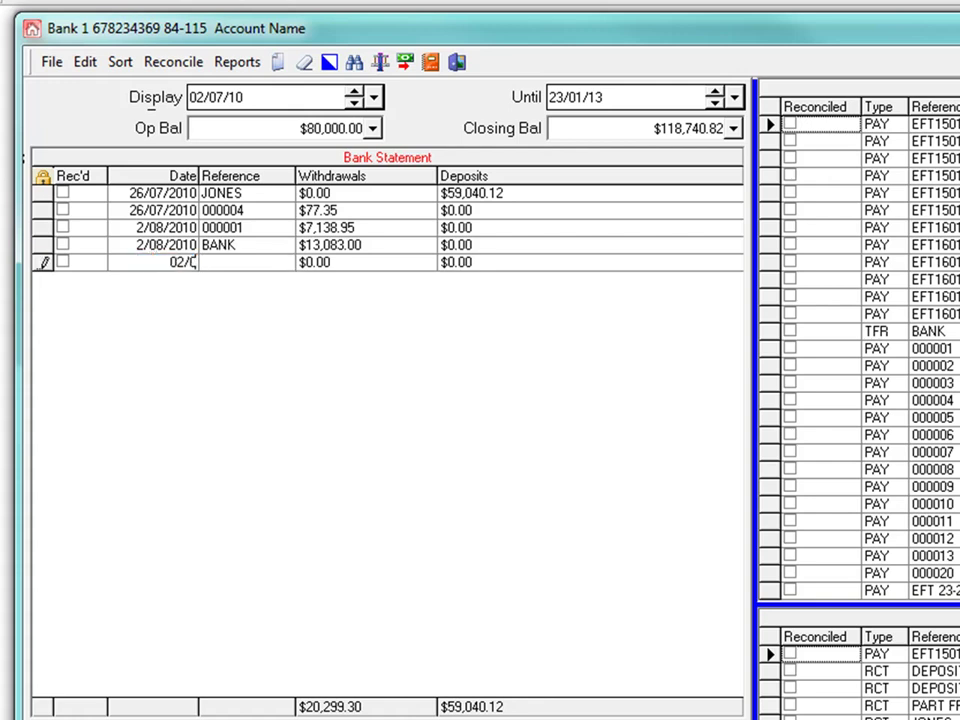
type("7/2010")
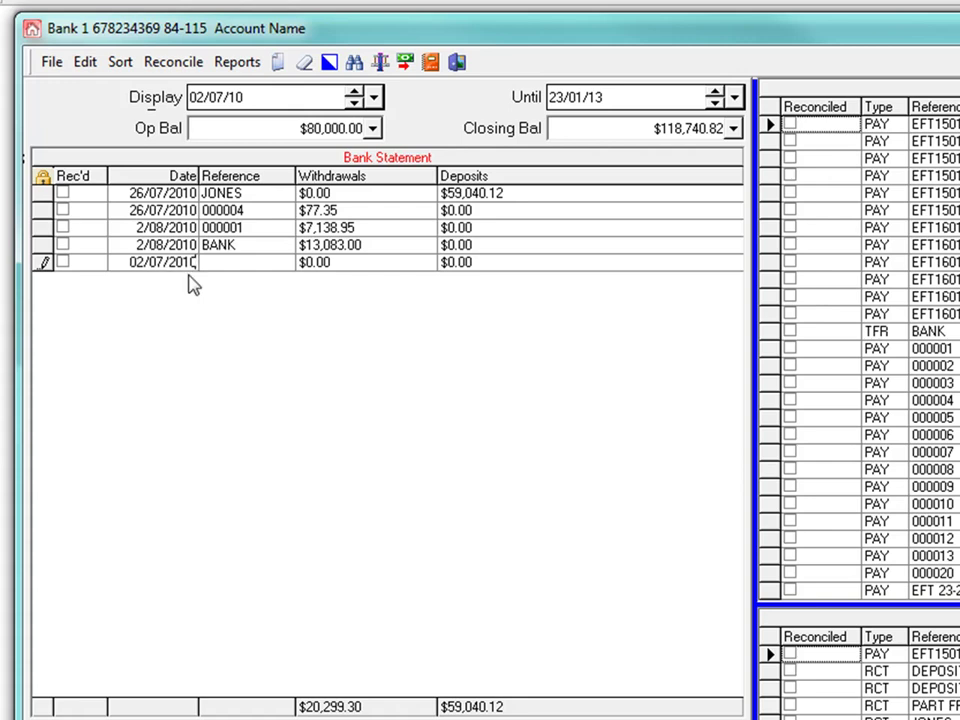
left_click(218, 262)
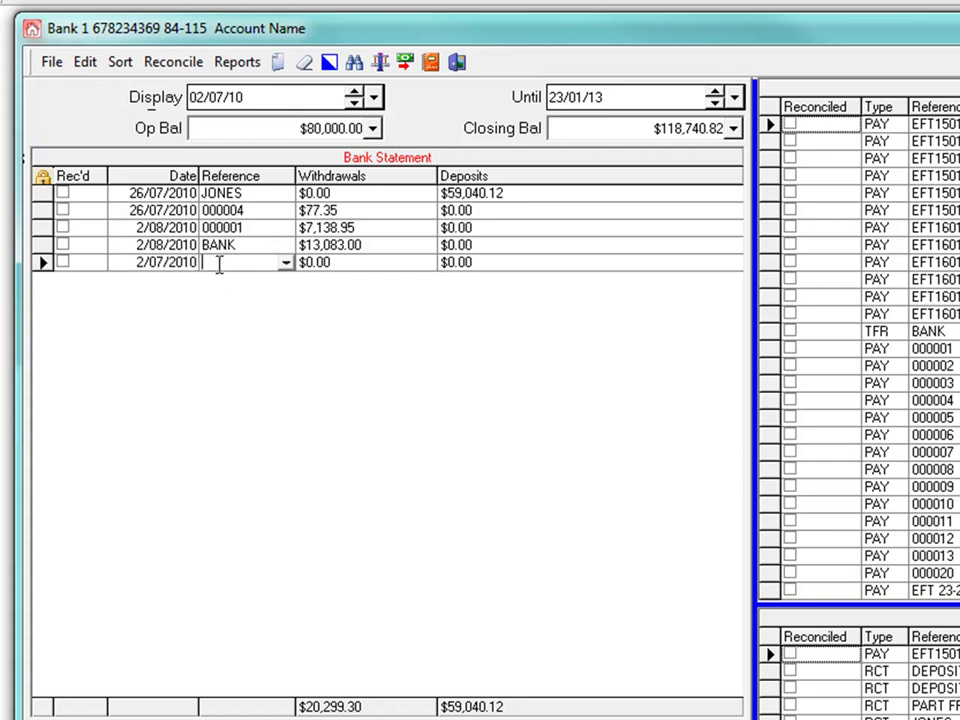
type("EFT")
key("Tab")
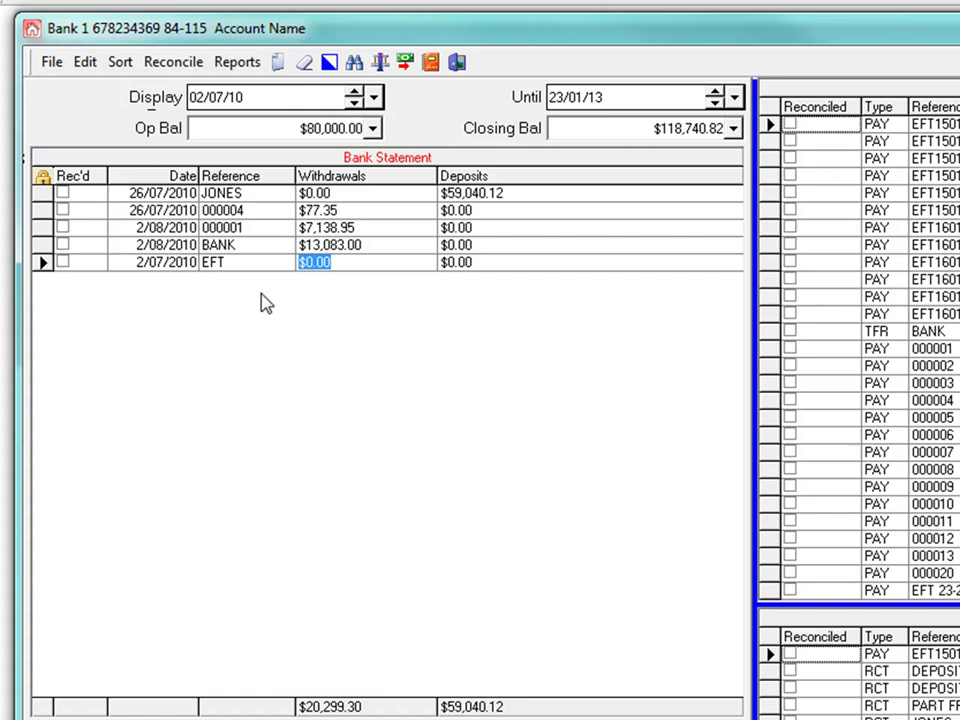
type("7521")
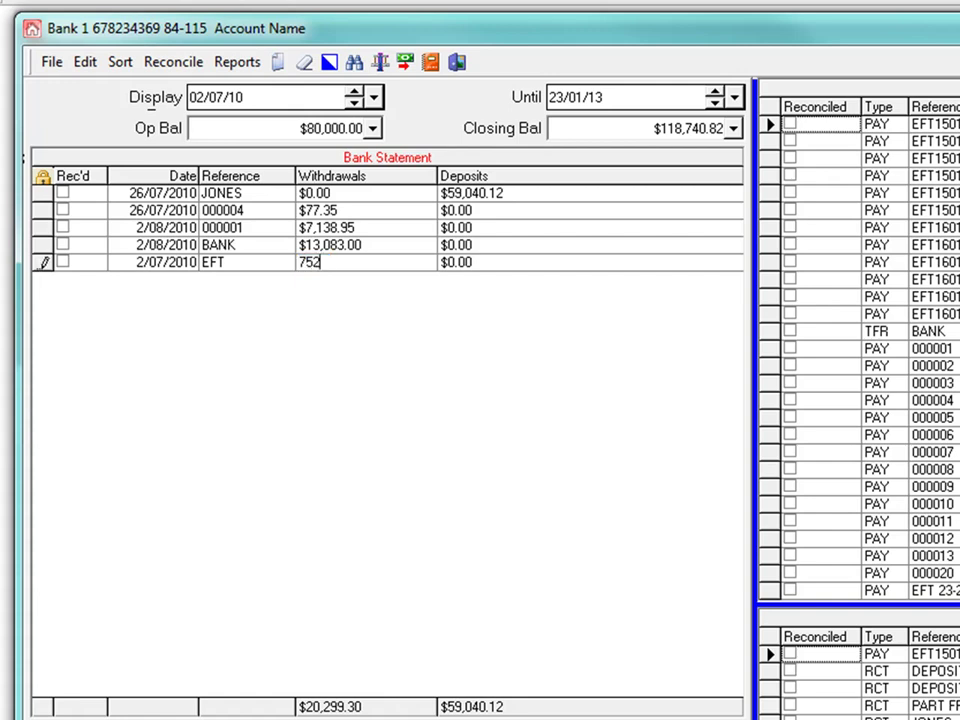
type(".45")
key("Up")
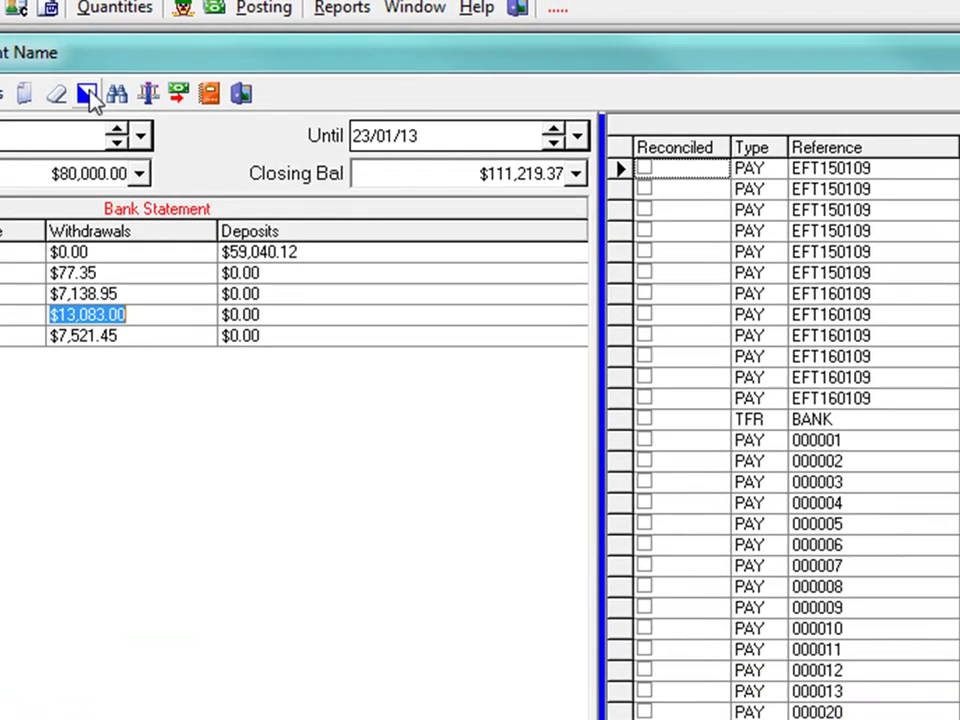
Select all statement lines, withdrawal transactions and deposit transactions, and automatically reconcile the entries that match.
left_click(329, 63)
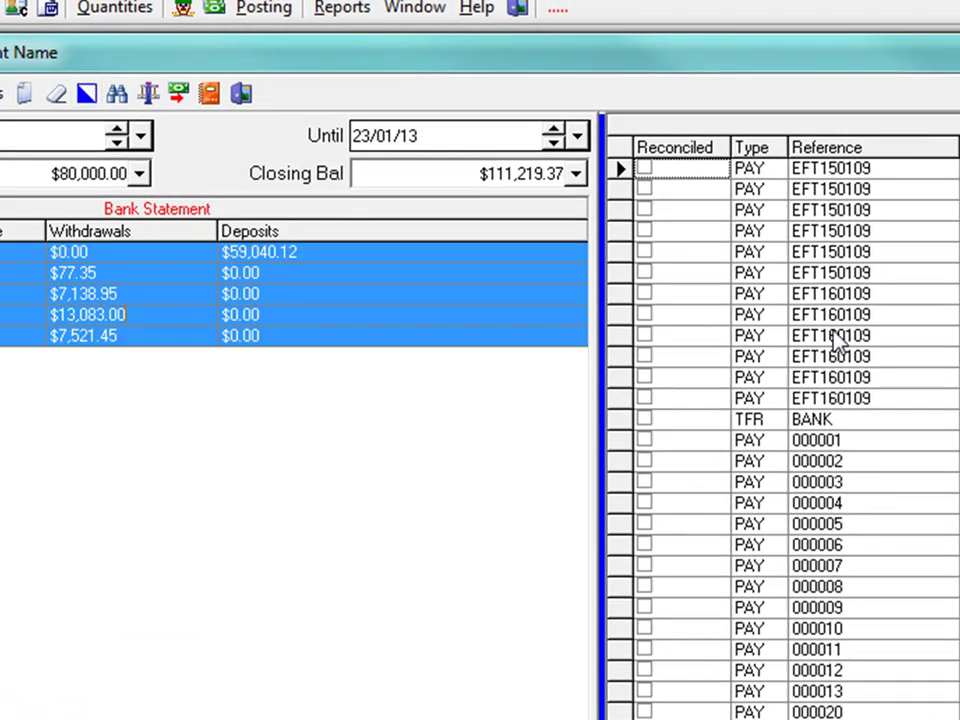
left_click(806, 336)
left_click(87, 95)
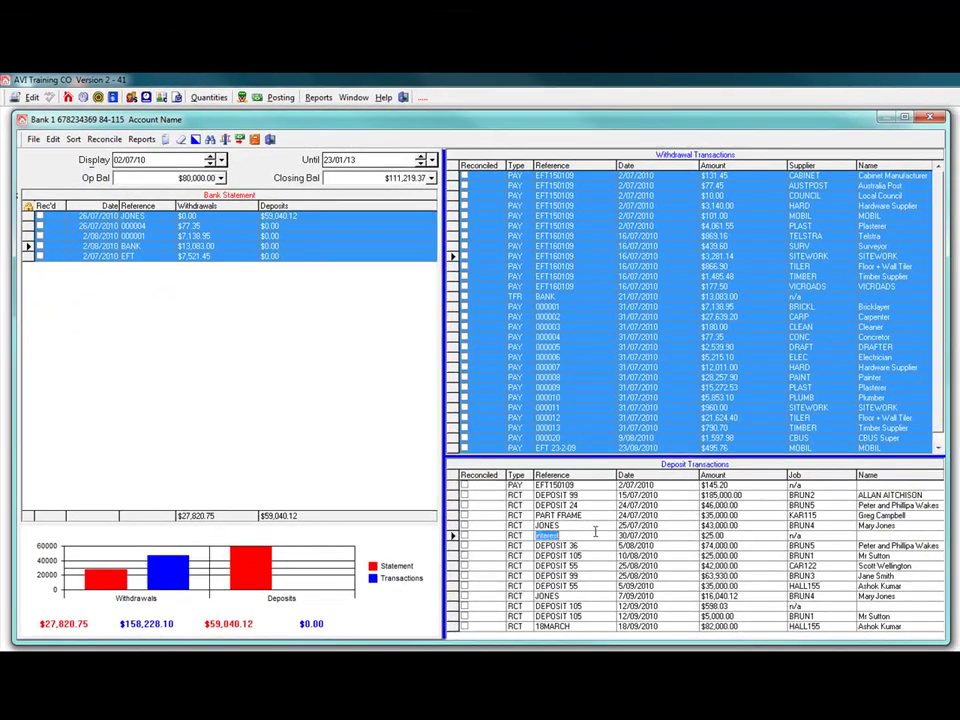
left_click(195, 139)
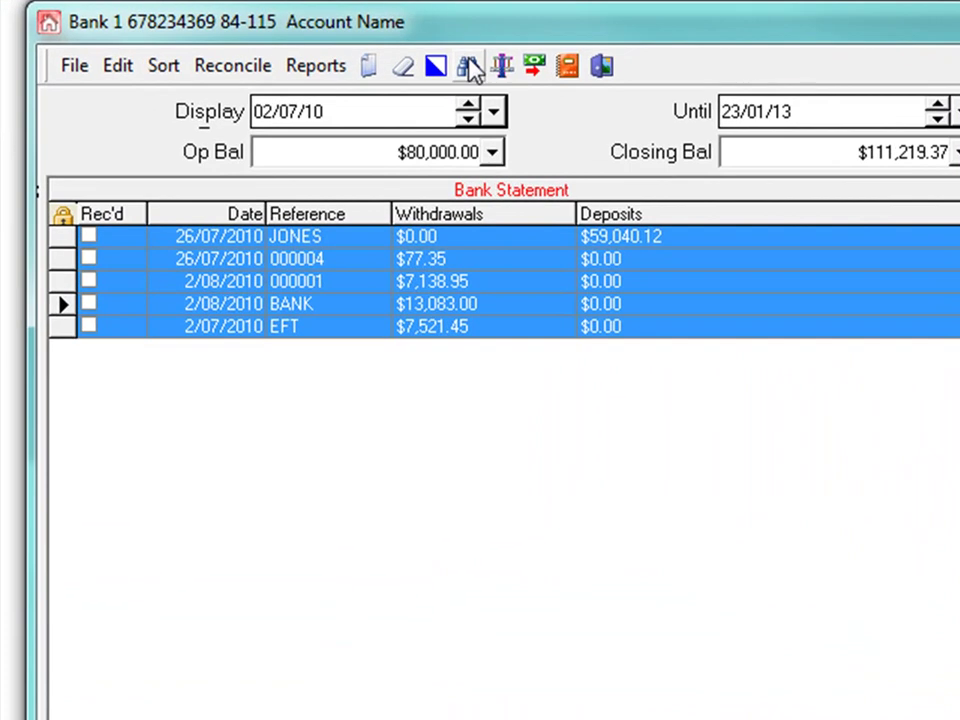
left_click(472, 68)
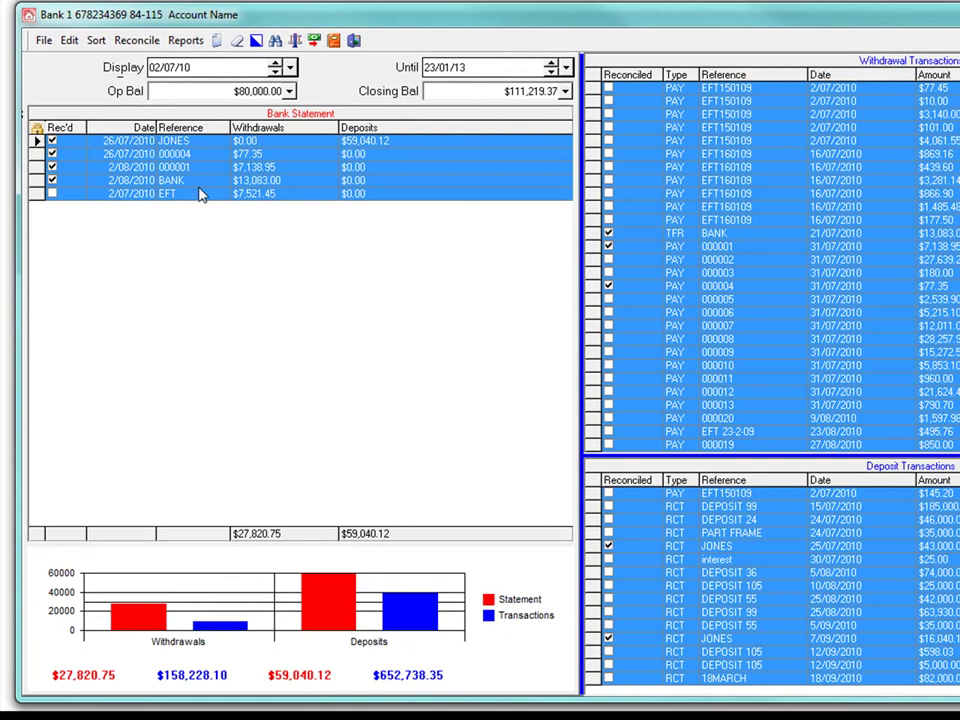
Reconcile the 2/07/2010 EFT statement line against all EFT150109 withdrawal transactions of that date, with no deposit transactions selected.
left_click(208, 180)
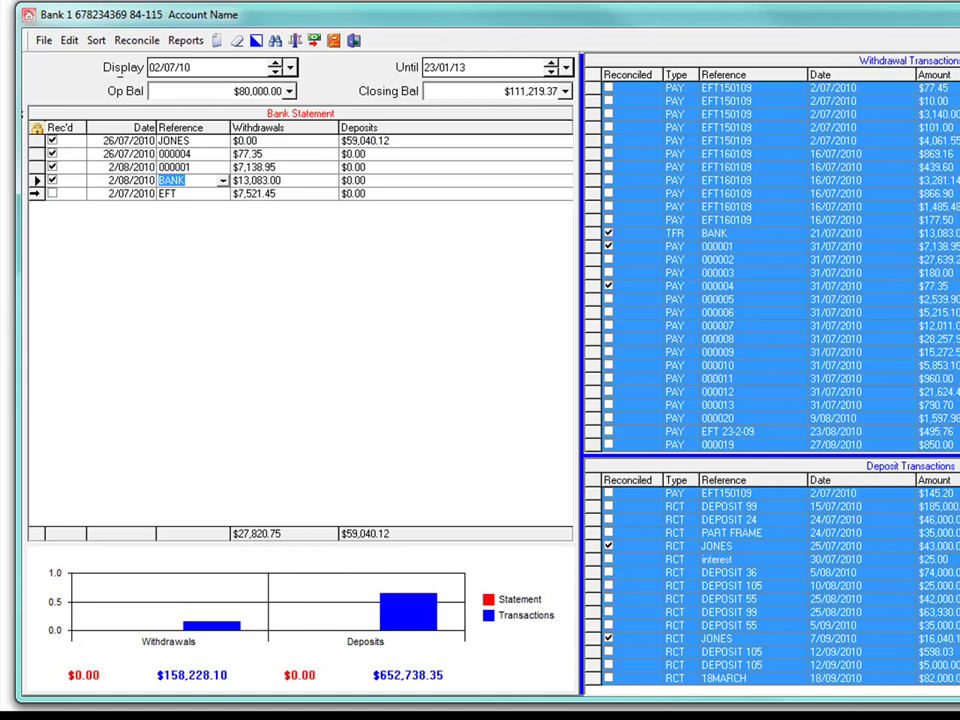
left_click(36, 193)
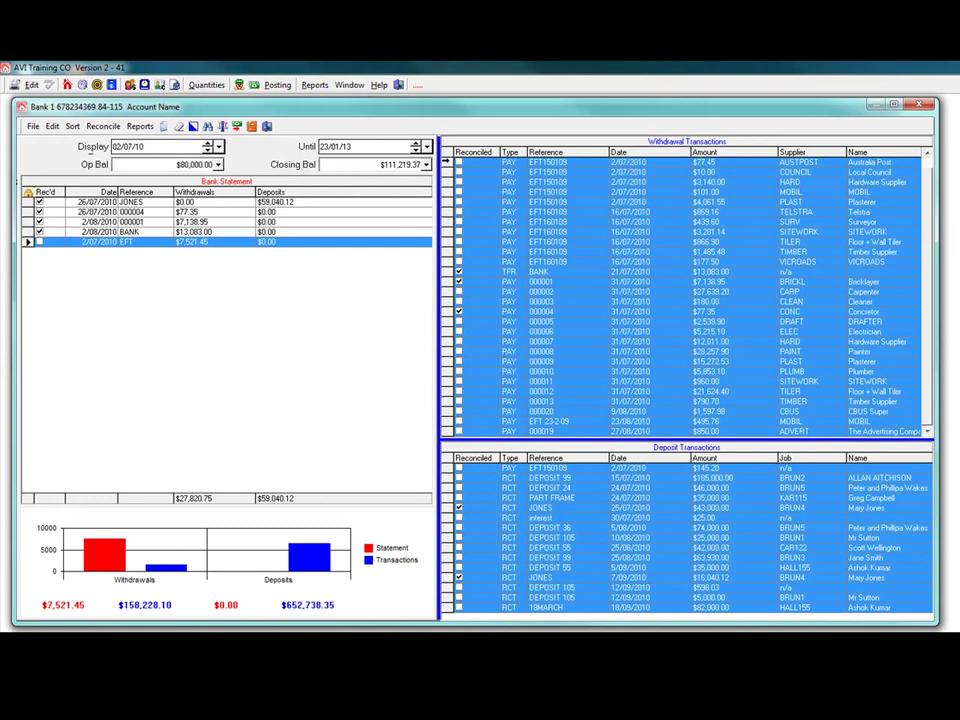
left_click(550, 162)
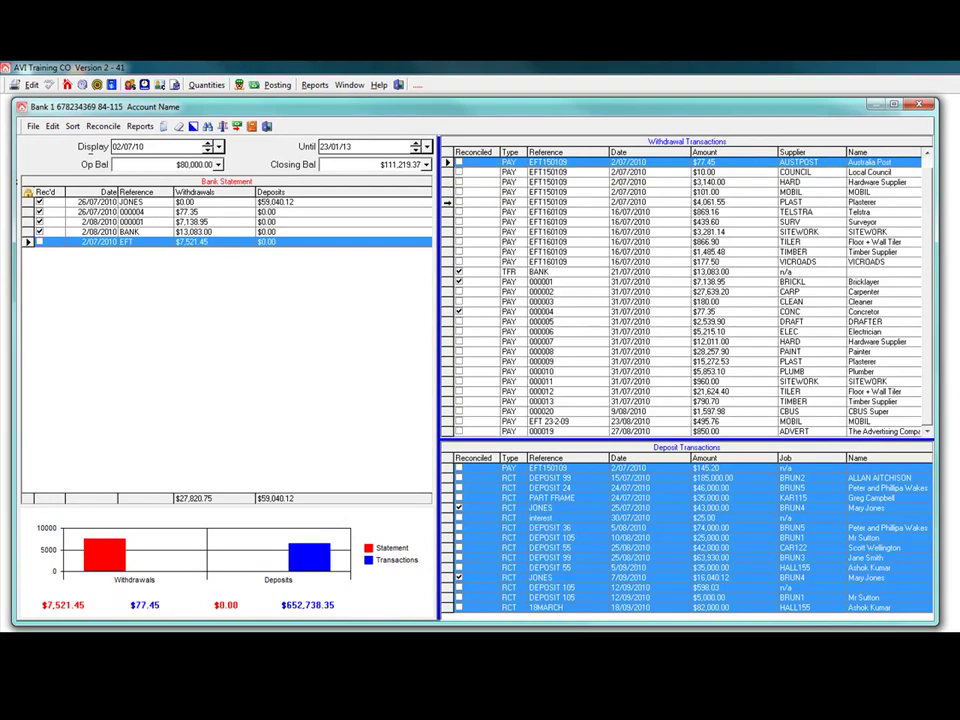
left_click(545, 202, "shift")
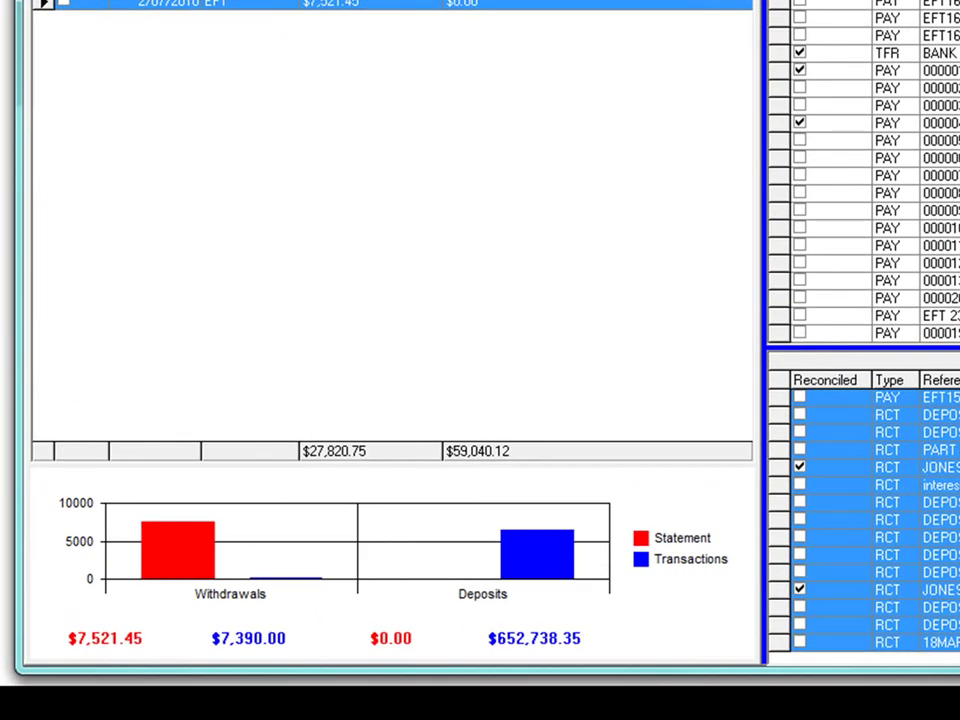
left_click(548, 537)
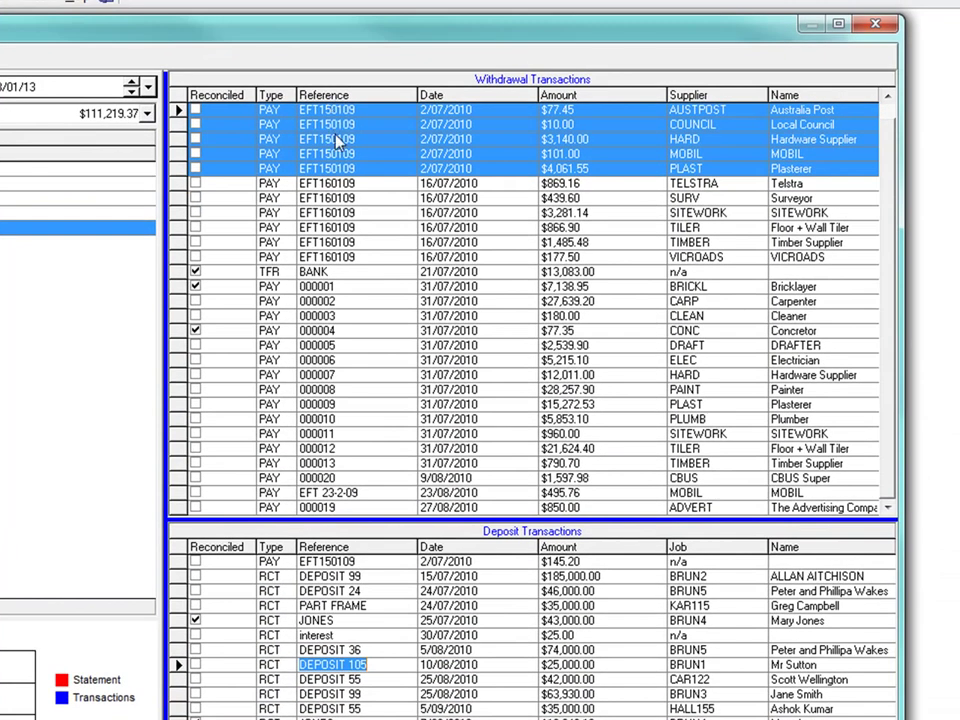
left_click(886, 95)
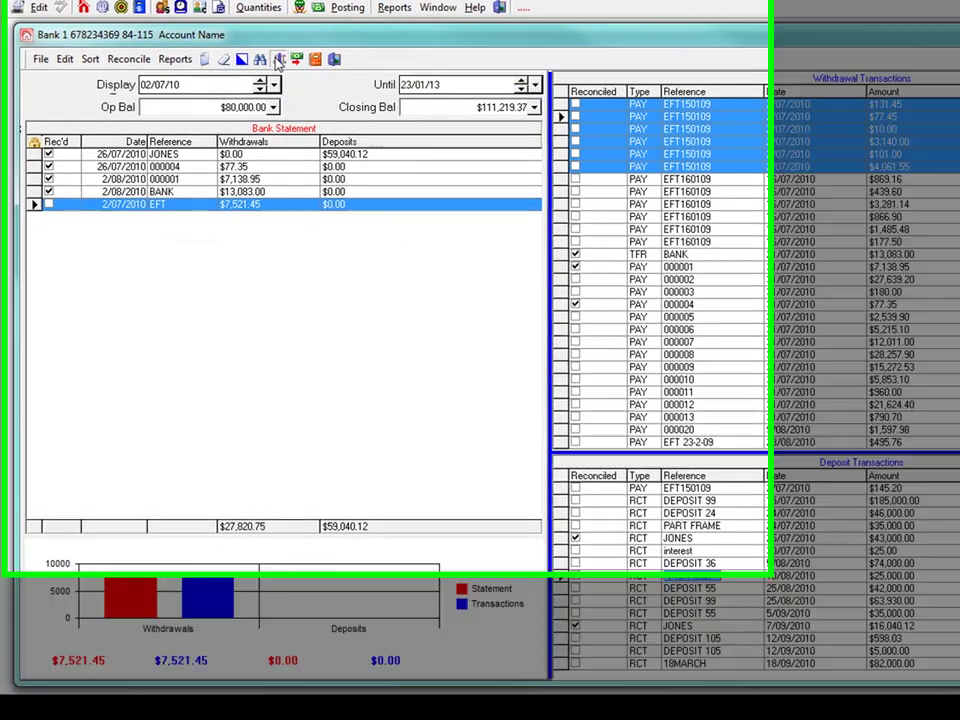
left_click(280, 62)
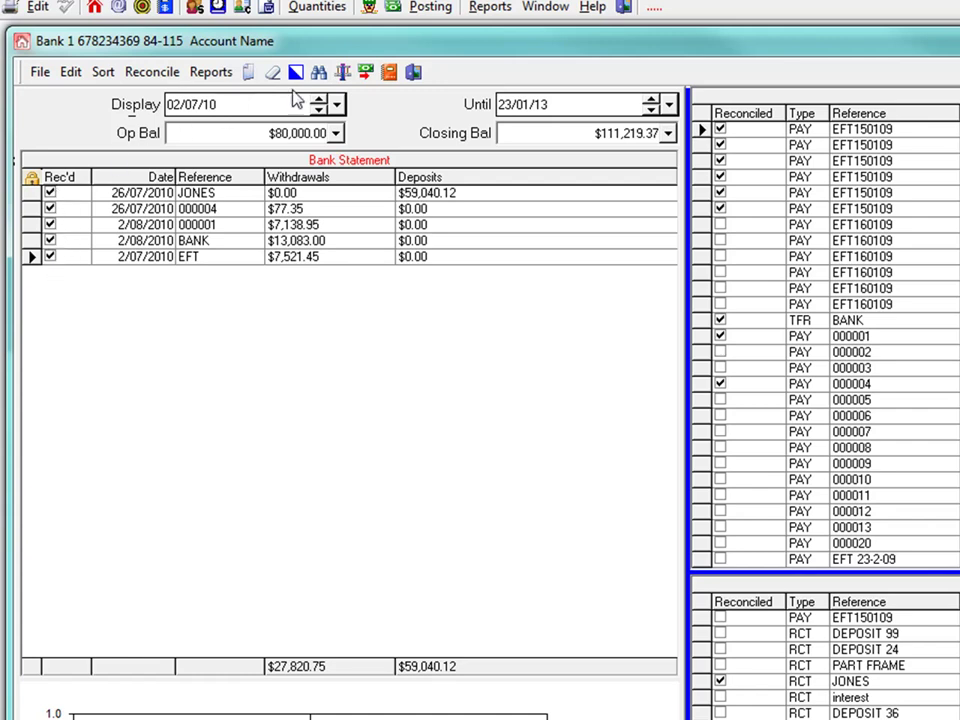
Open the Bank Reconciliation report and review the statement lines, unreconciled transactions and discrepancy across both pages.
left_click(390, 73)
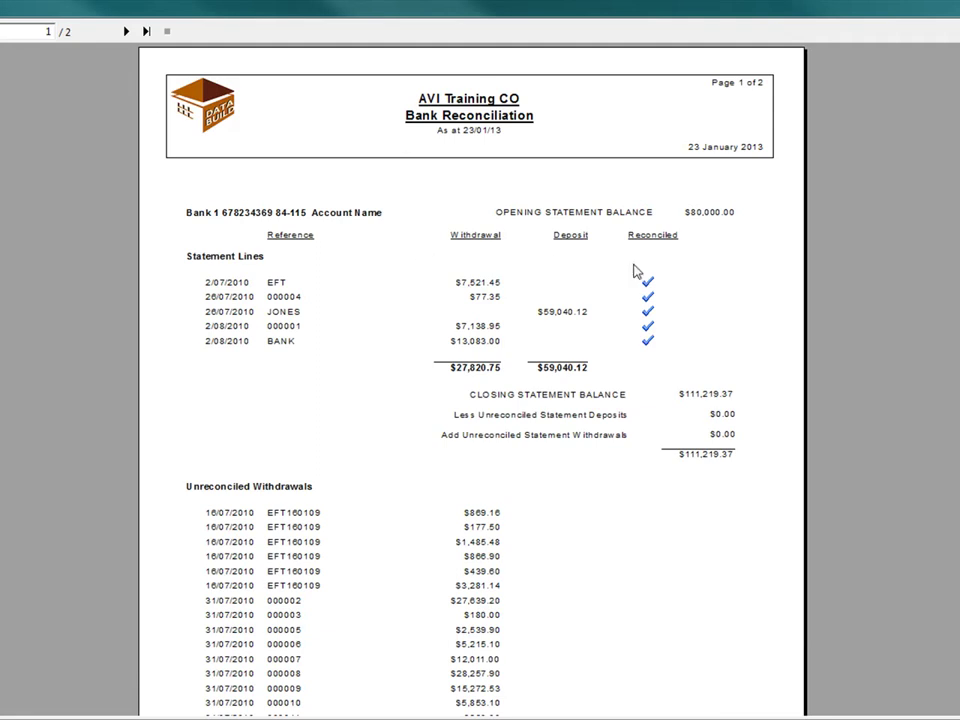
scroll(562, 348, "down", 3)
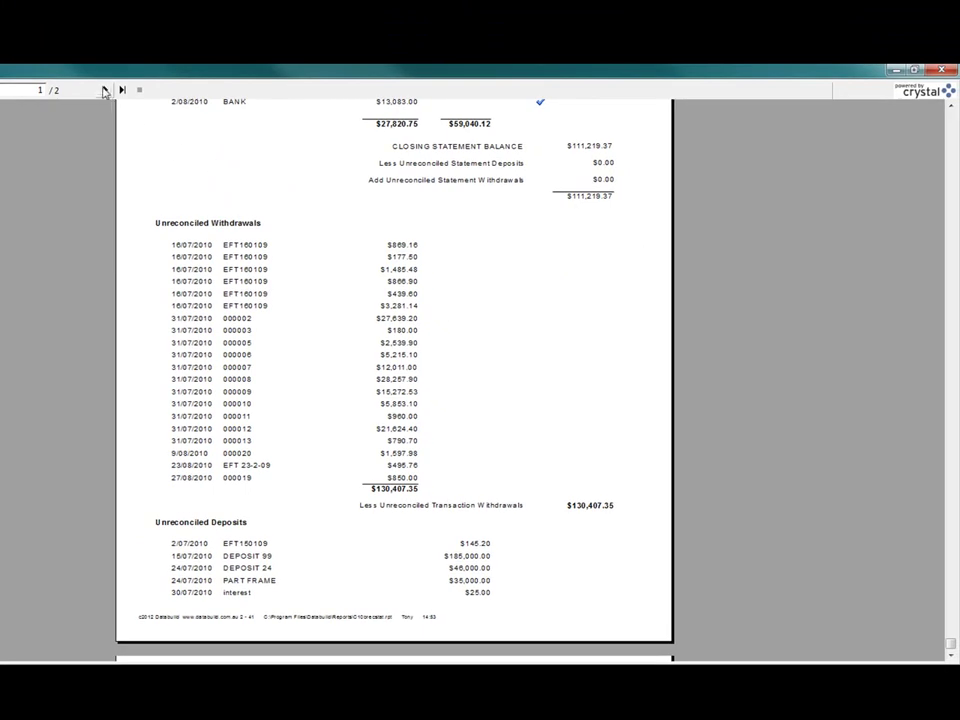
left_click(121, 91)
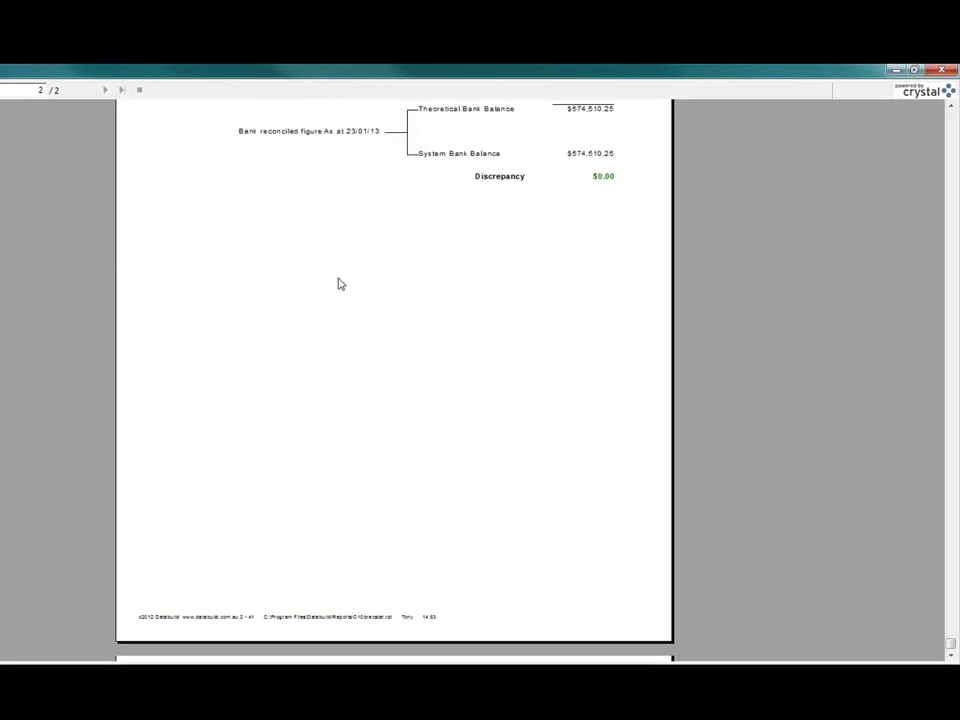
scroll(428, 415, "up", 3)
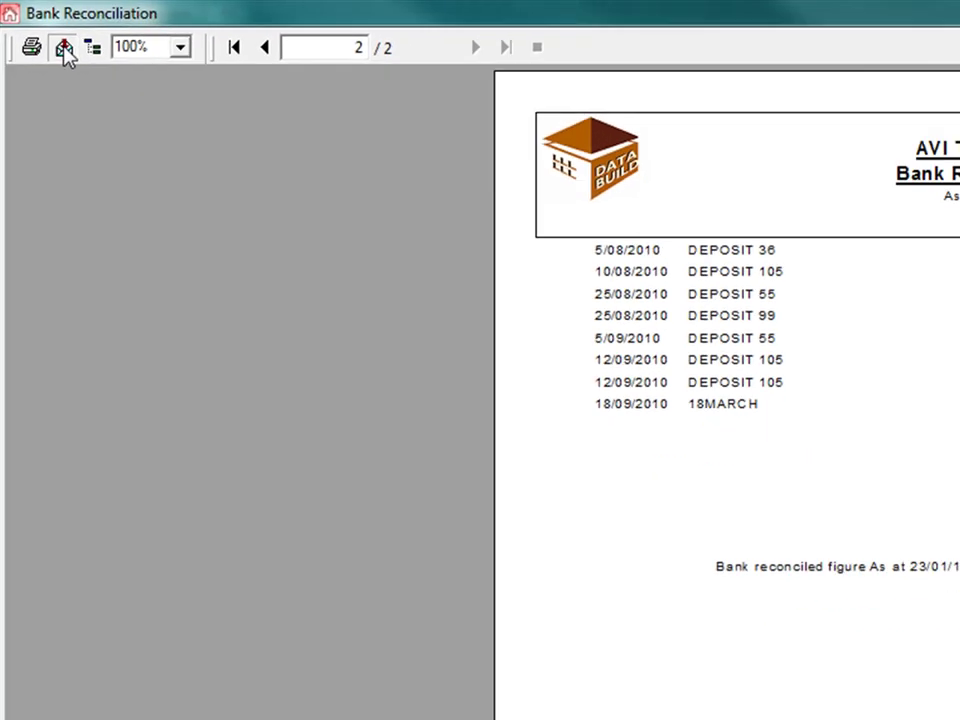
View the report's export format and destination options without exporting, and close the report.
left_click(64, 48)
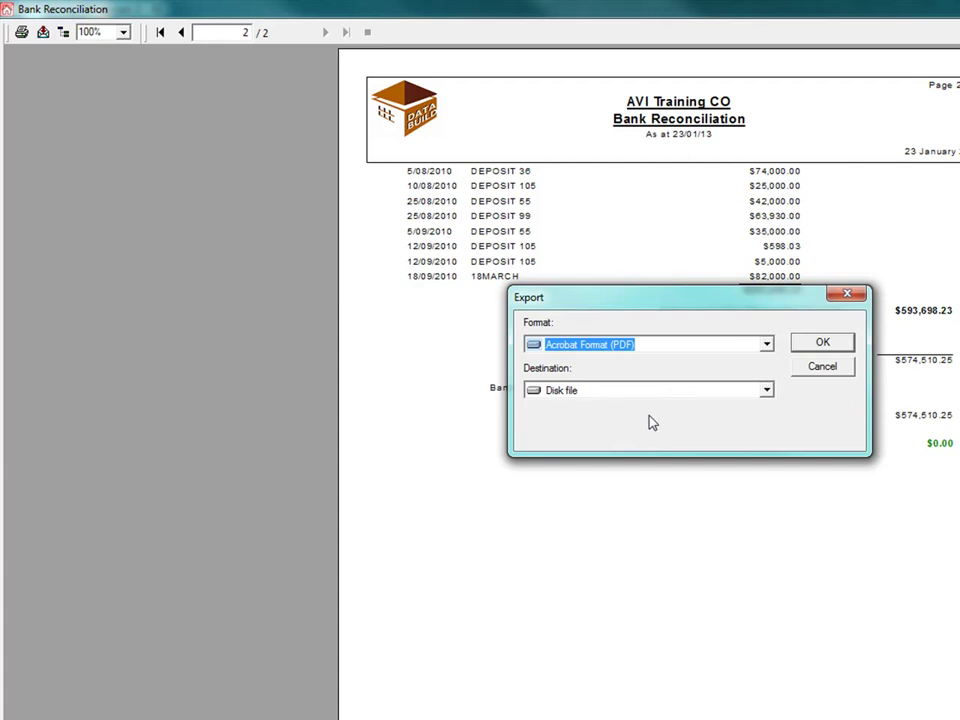
left_click(858, 296)
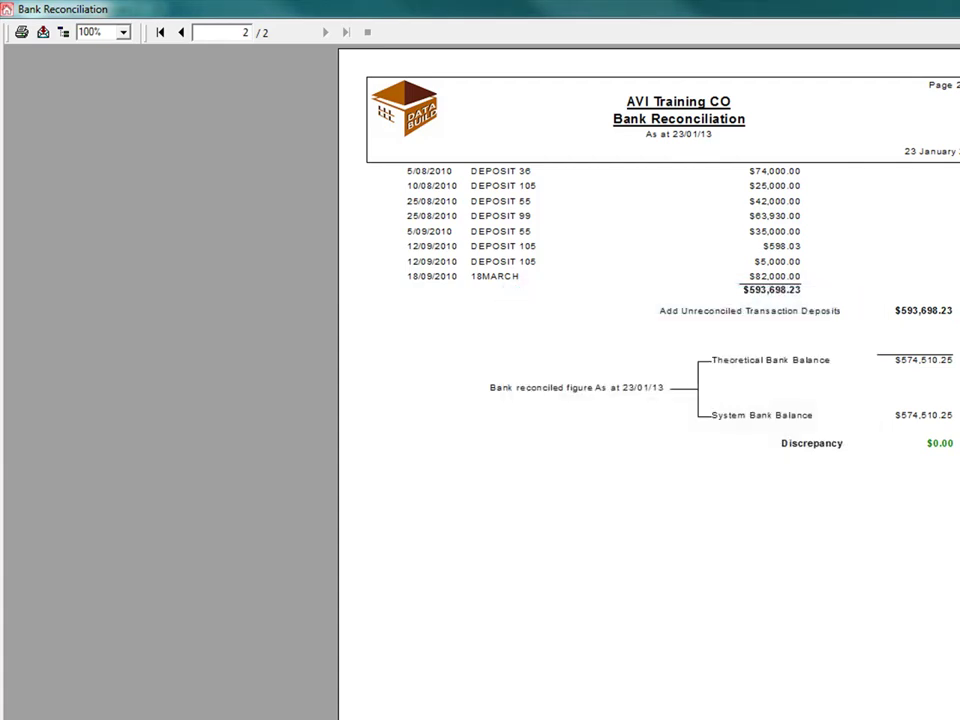
key("Escape")
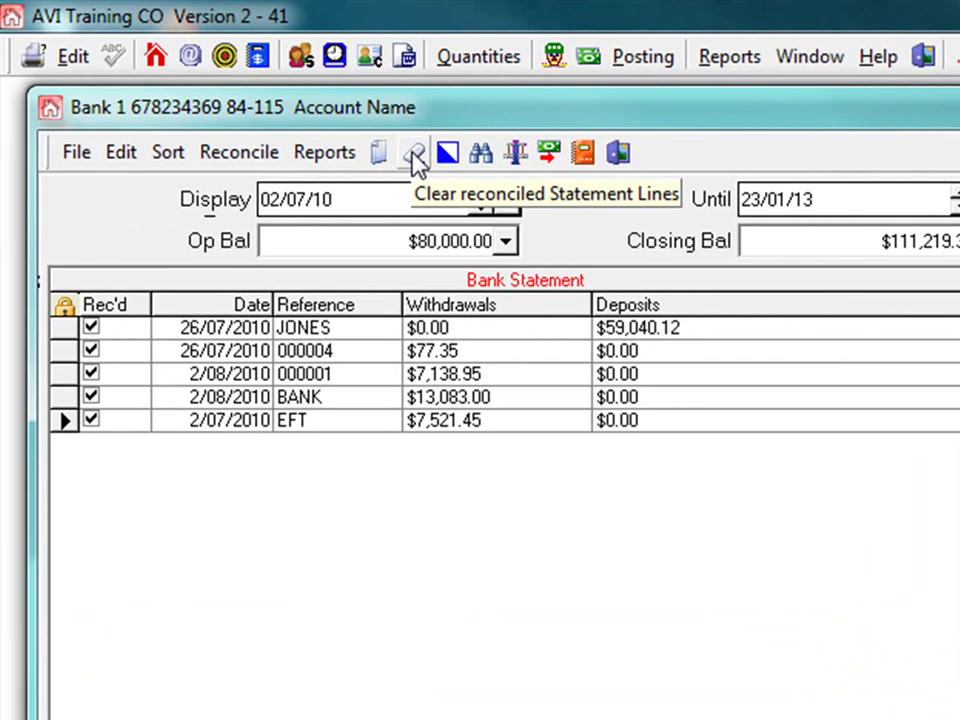
Clear all reconciled statement lines for bank 1 and close the reconciliation and Banks windows.
left_click(415, 155)
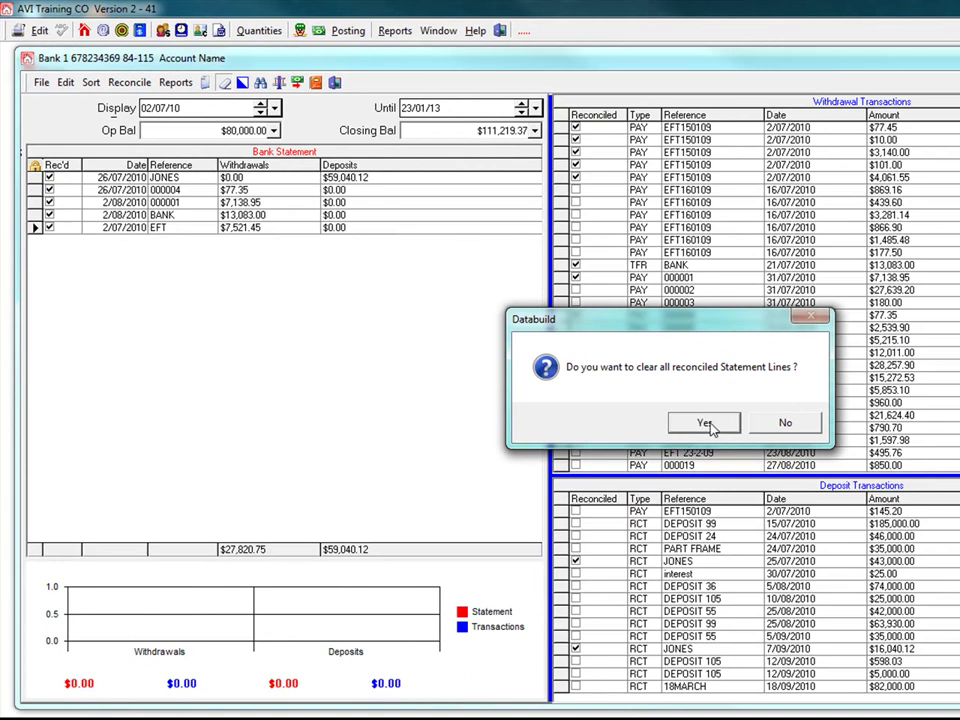
left_click(705, 423)
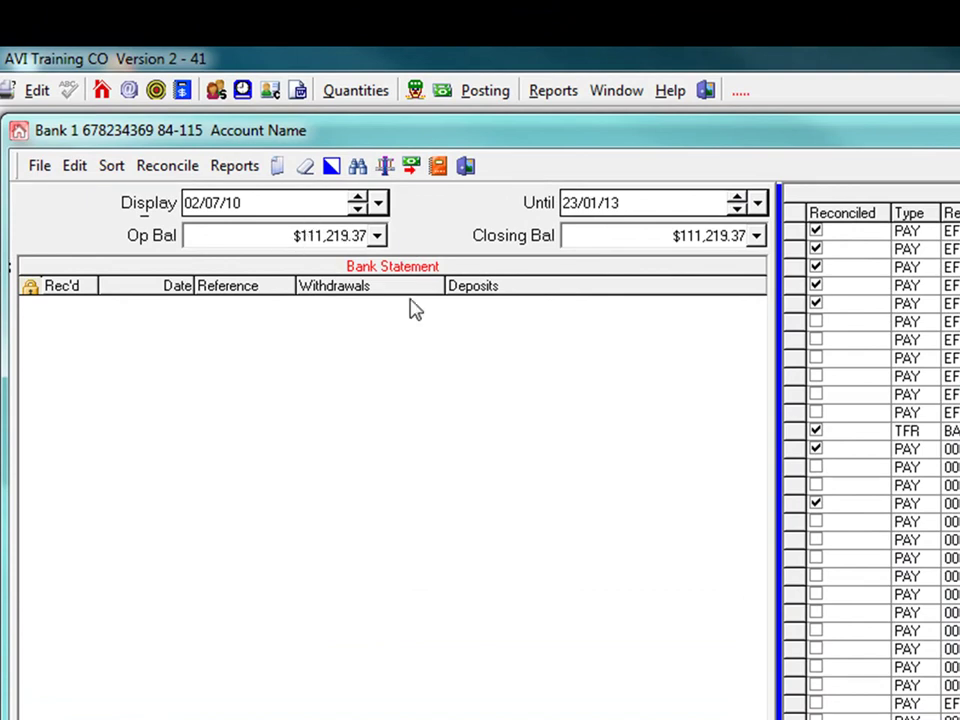
left_click(468, 170)
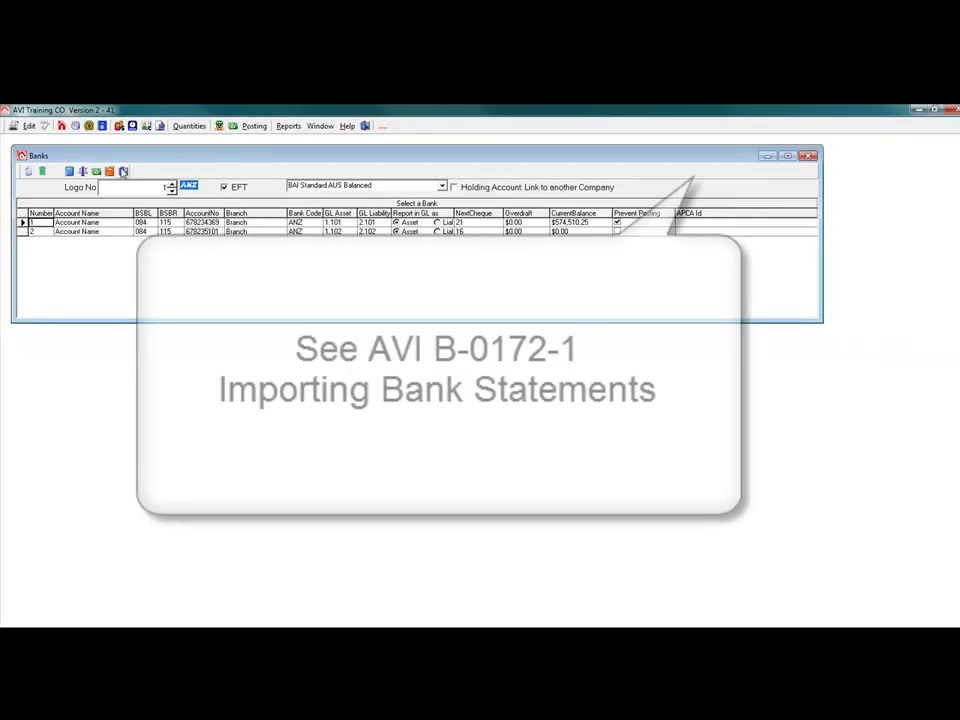
left_click(123, 171)
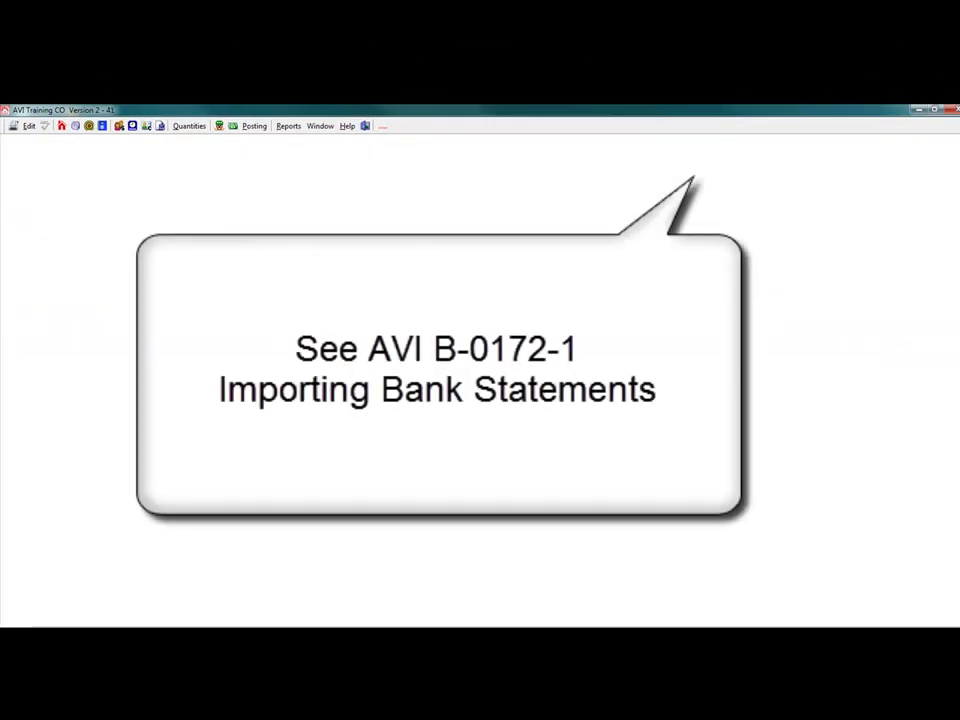